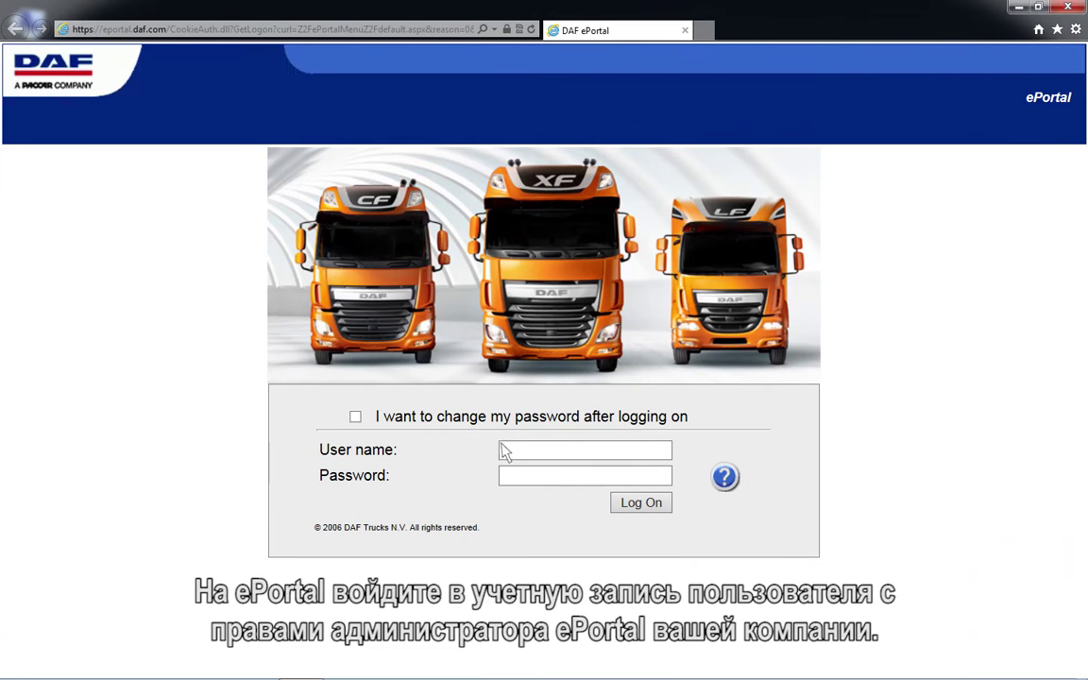
Log on to DAF ePortal with the administrator's user name and password, then view Certificate management
click(505, 450)
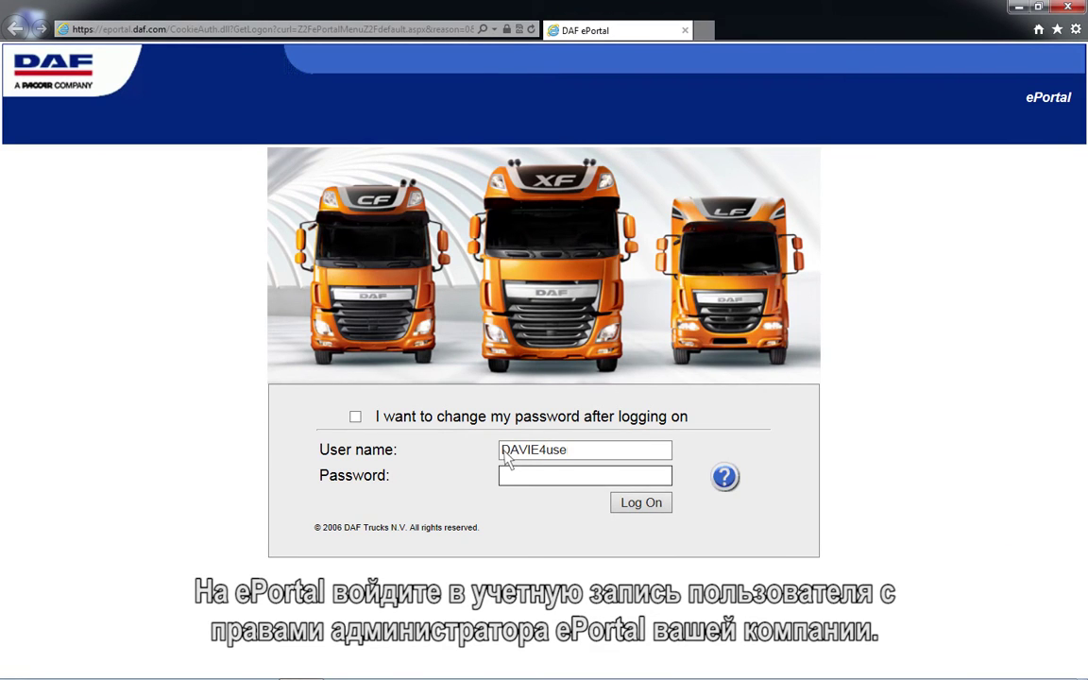
click(509, 482)
click(647, 511)
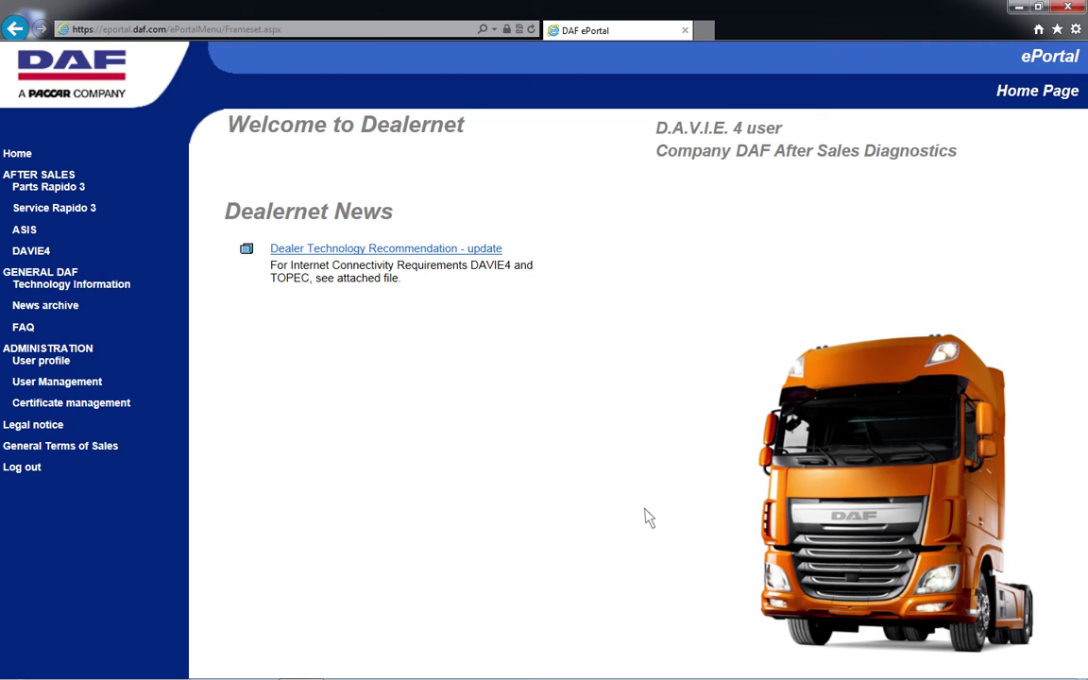
click(68, 405)
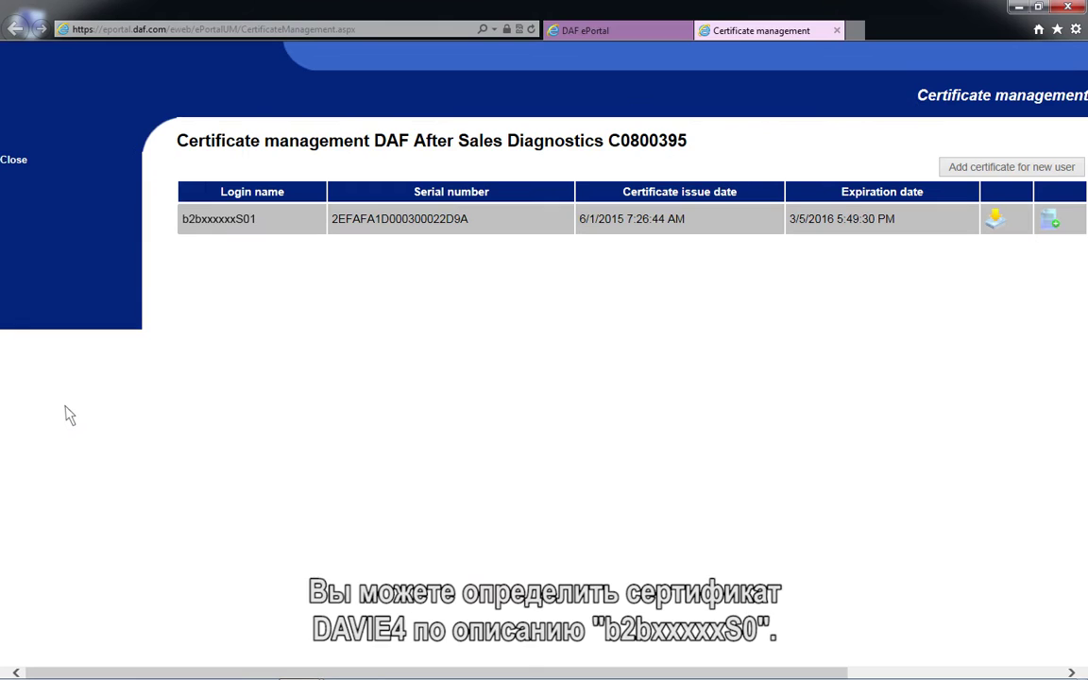
Renew the DAVIE4 certificate and save its .pfx file to the default downloads folder
click(1049, 234)
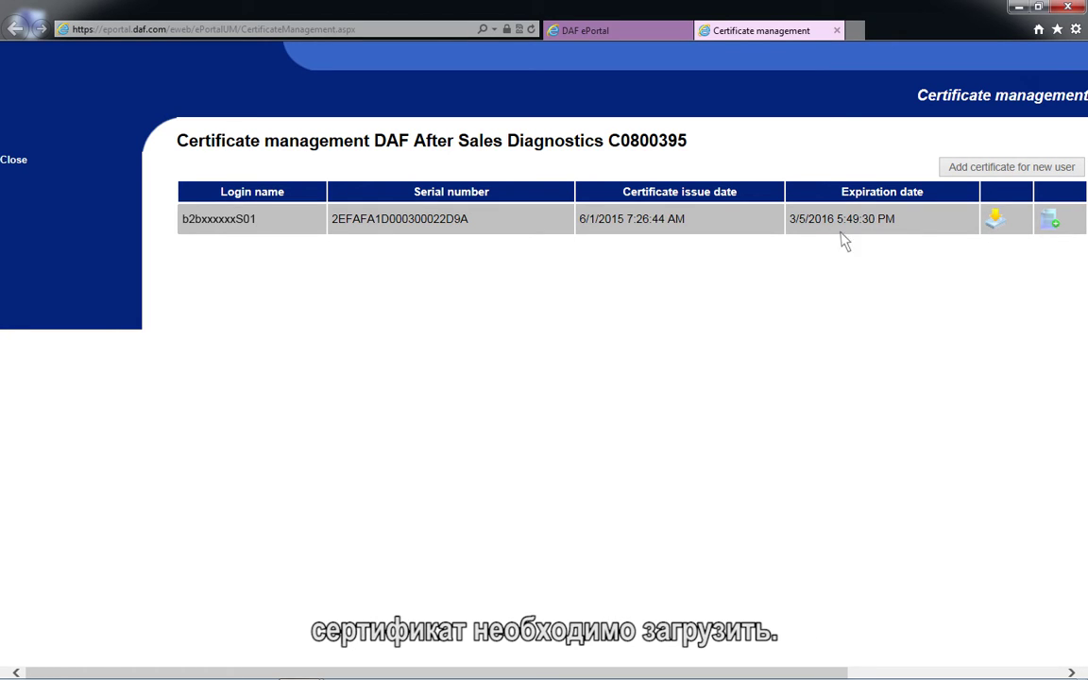
click(990, 235)
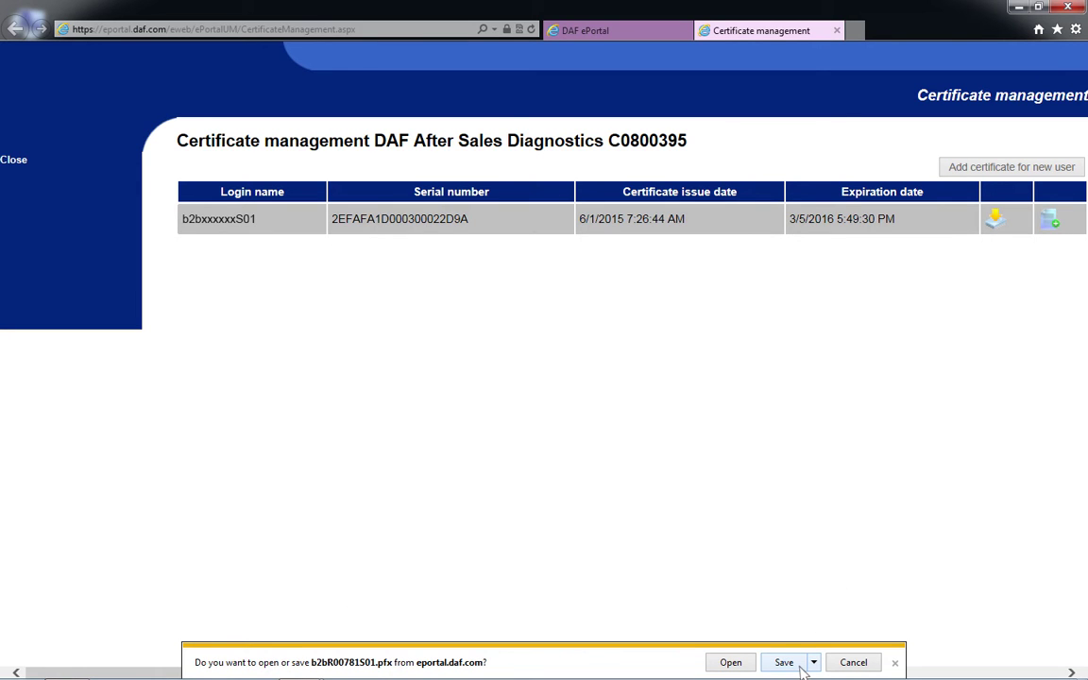
click(800, 666)
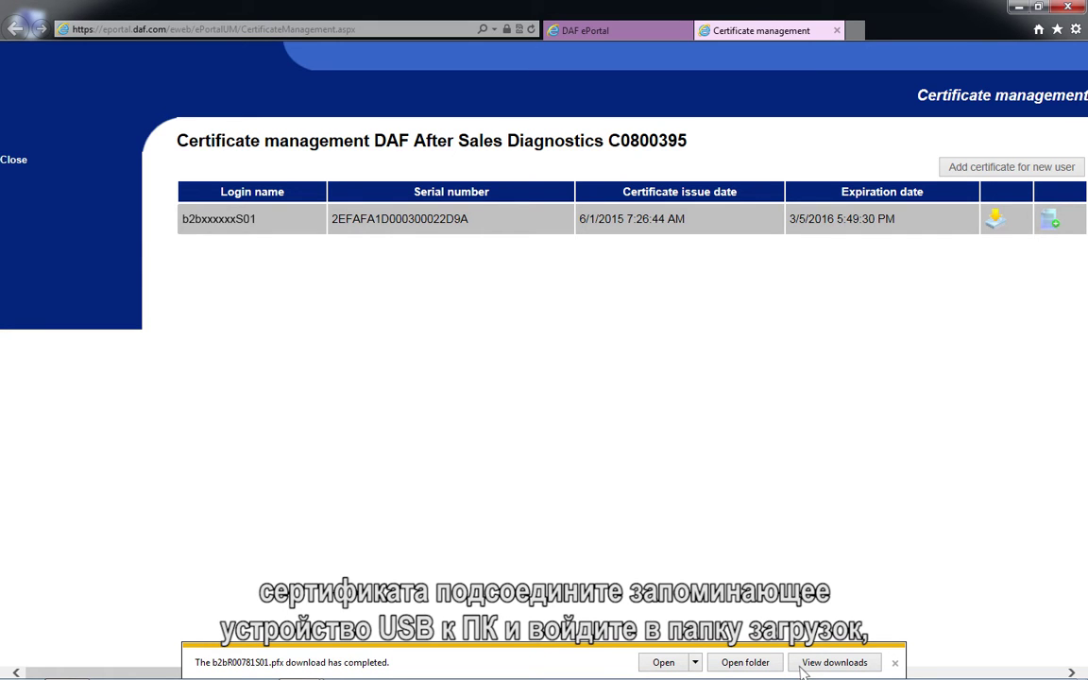
Copy the downloaded .pfx certificate file from its download folder onto USB DRIVE (F:)
click(746, 662)
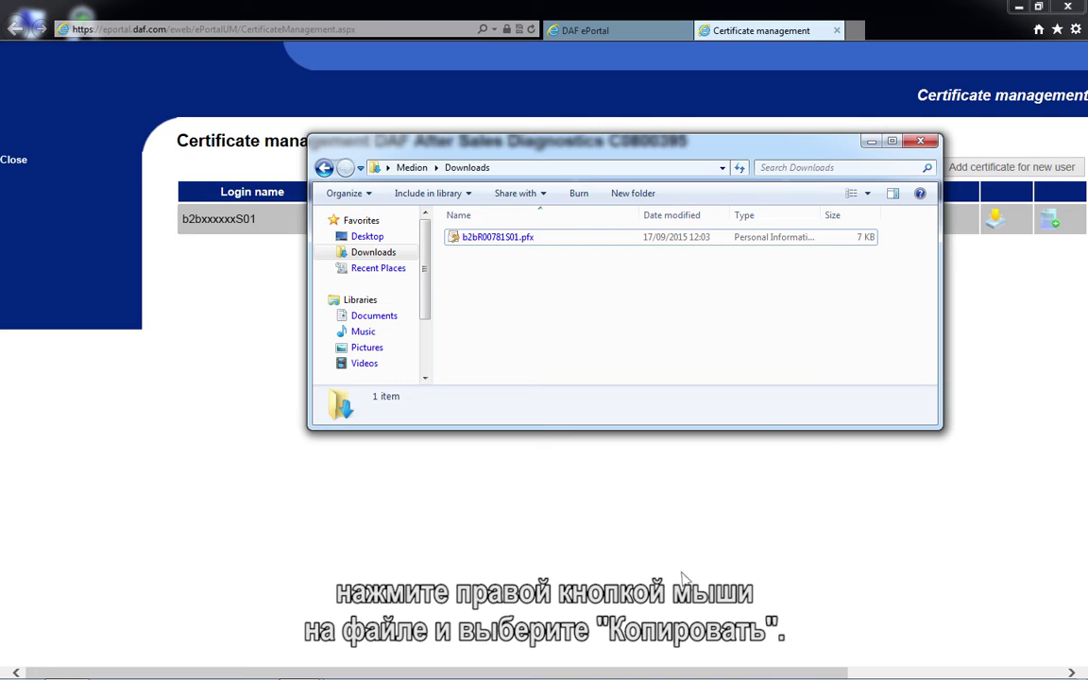
right_click(465, 244)
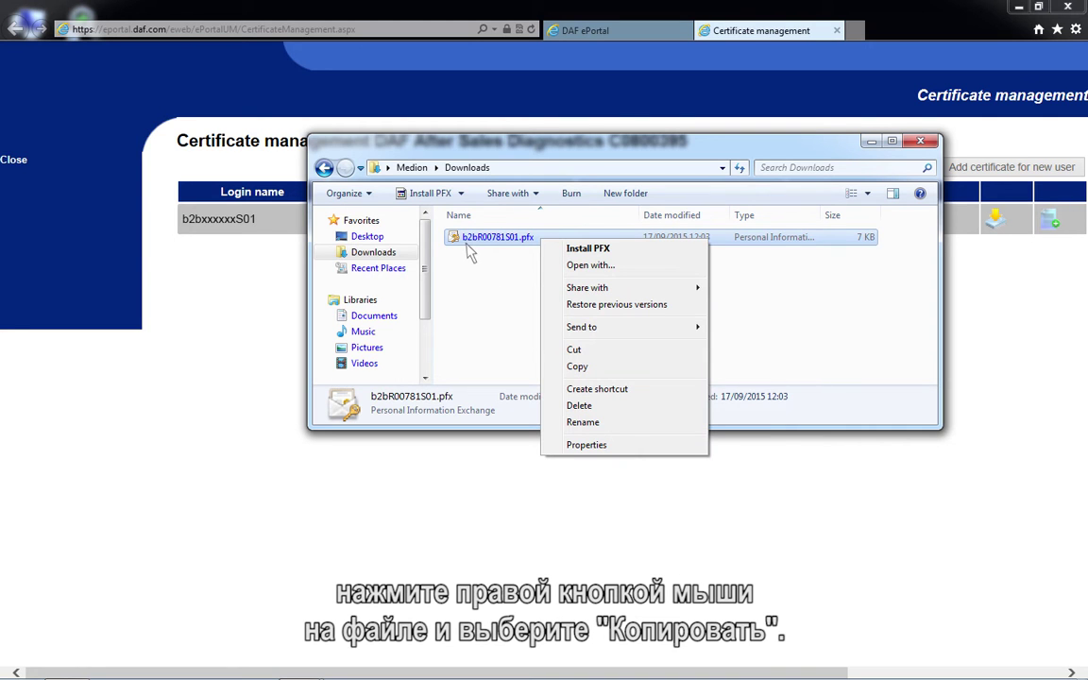
click(595, 373)
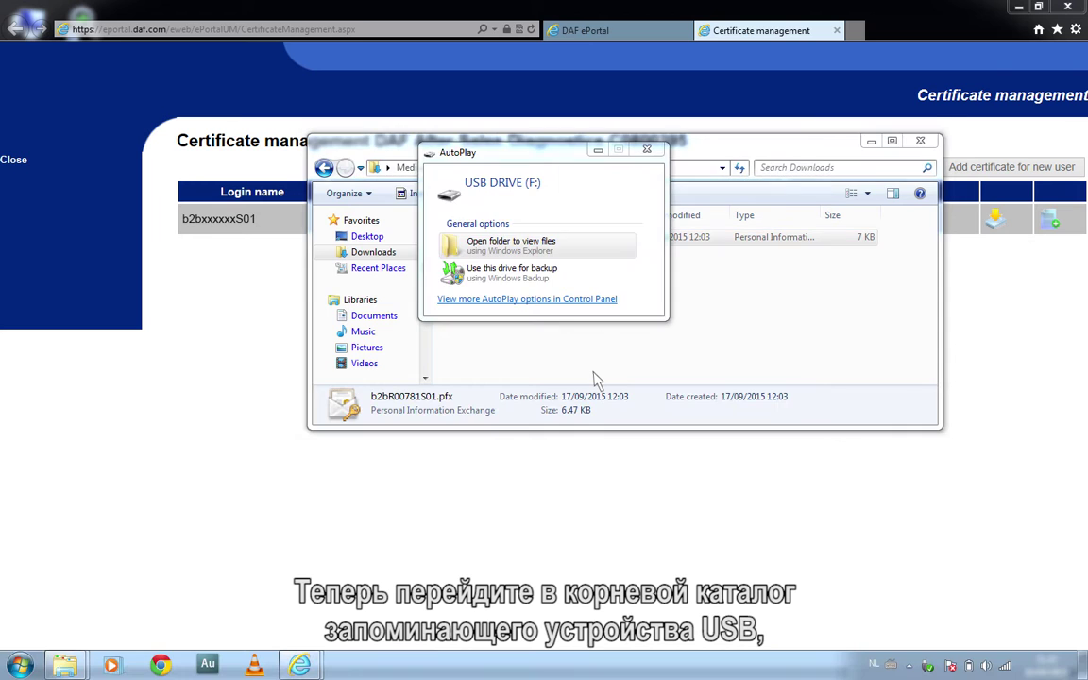
click(464, 251)
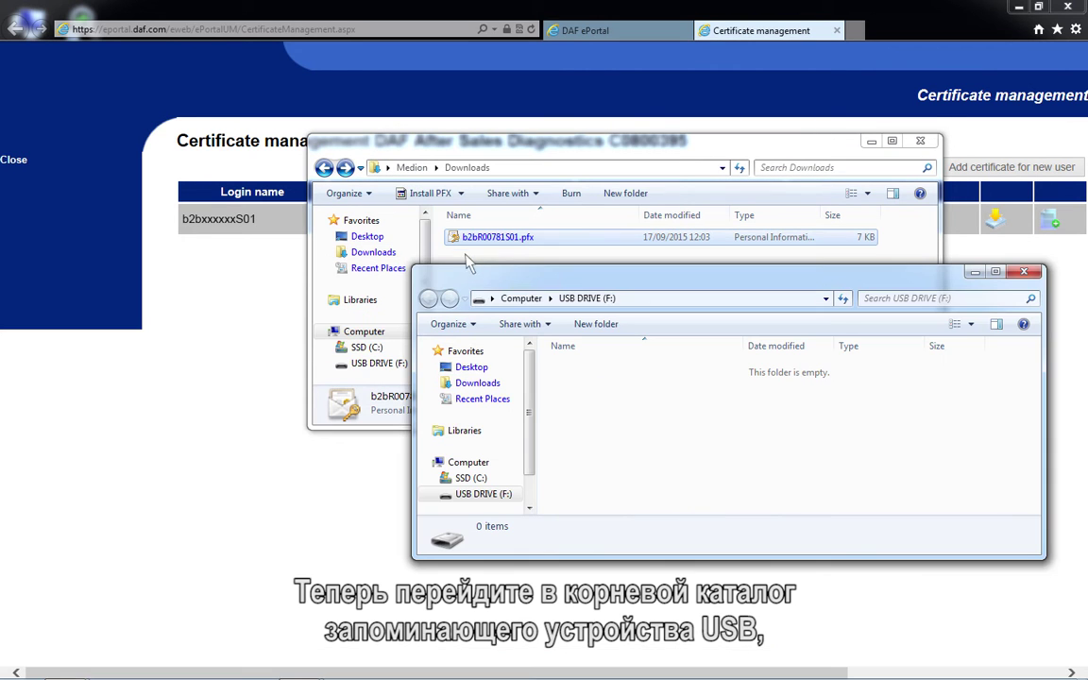
right_click(589, 403)
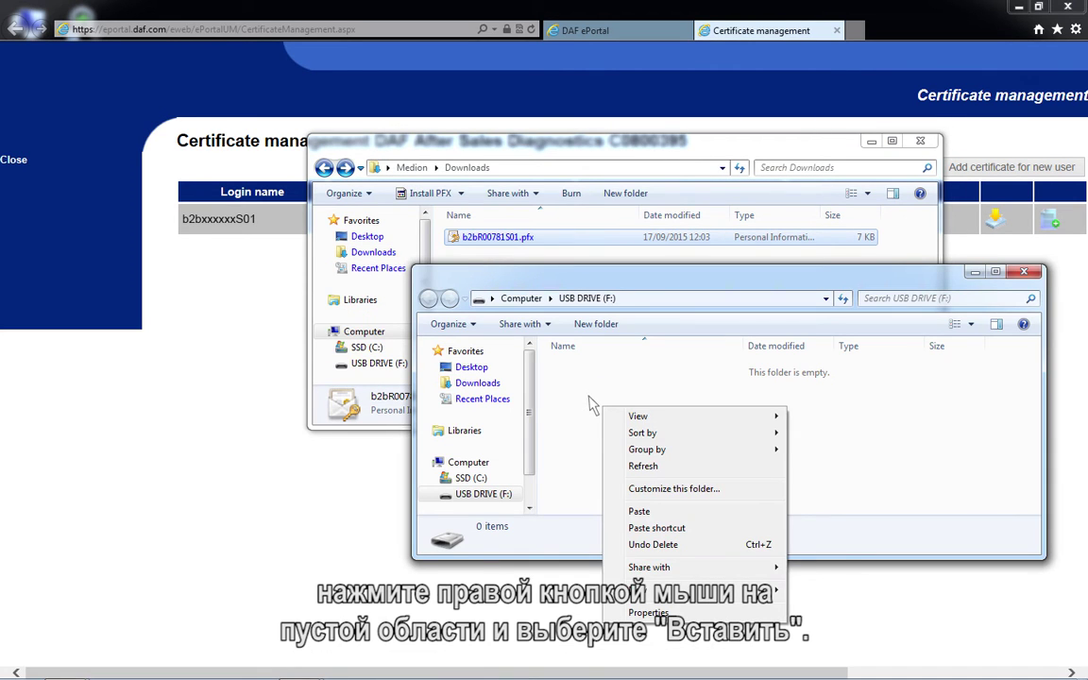
click(650, 517)
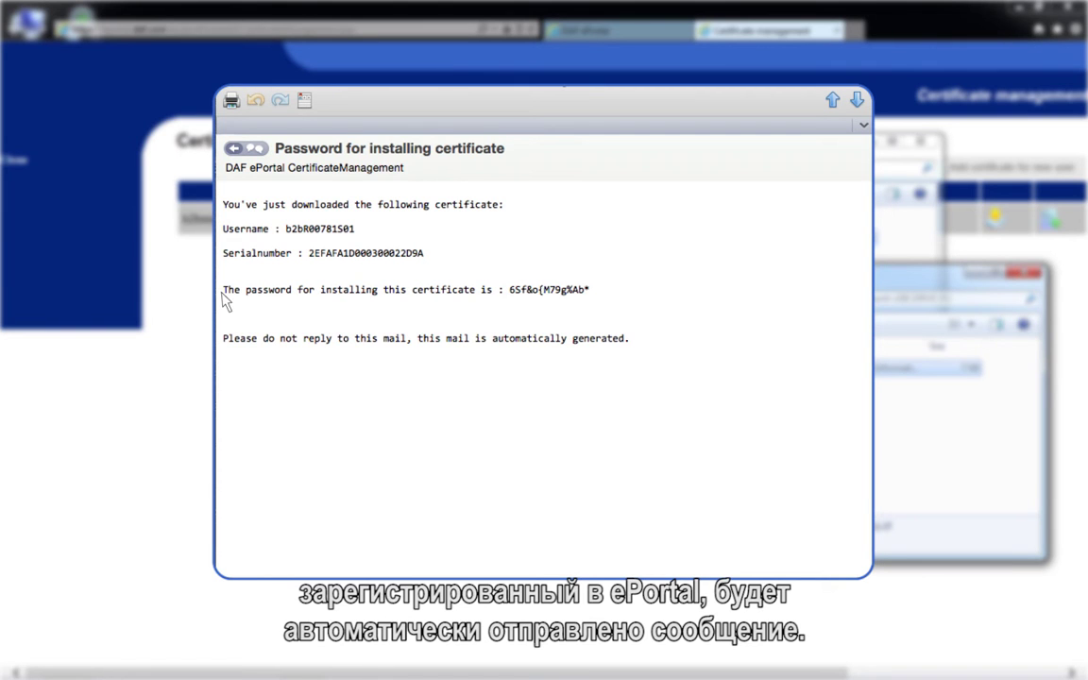
Copy the e-mail's certificate details through the installation password line
drag(224, 204, 595, 300)
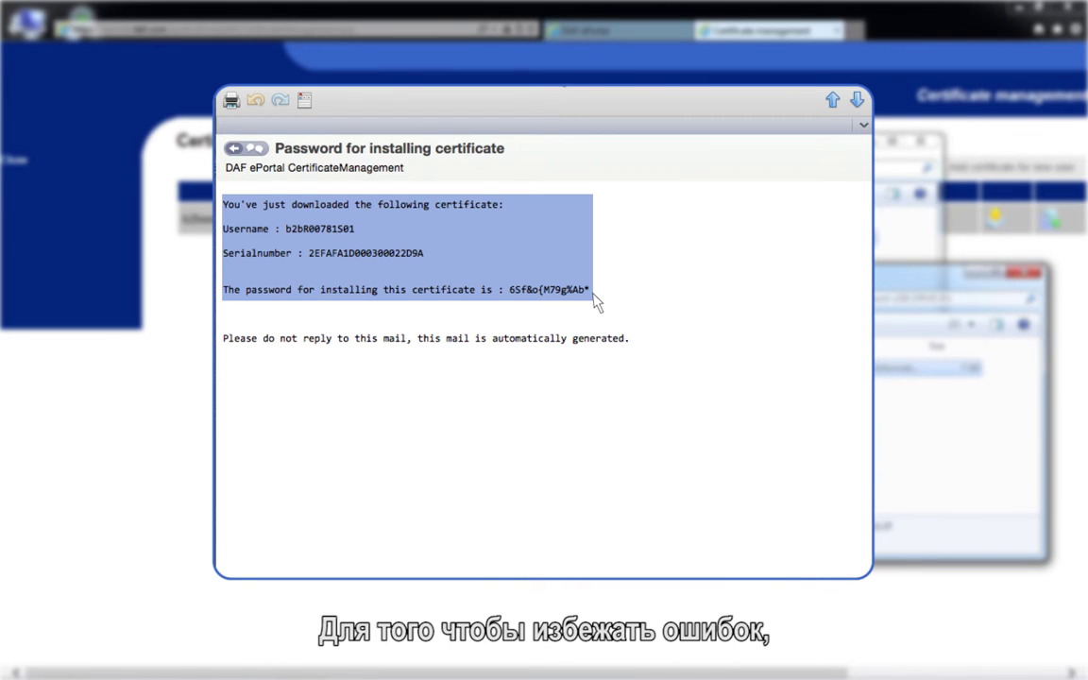
right_click(593, 296)
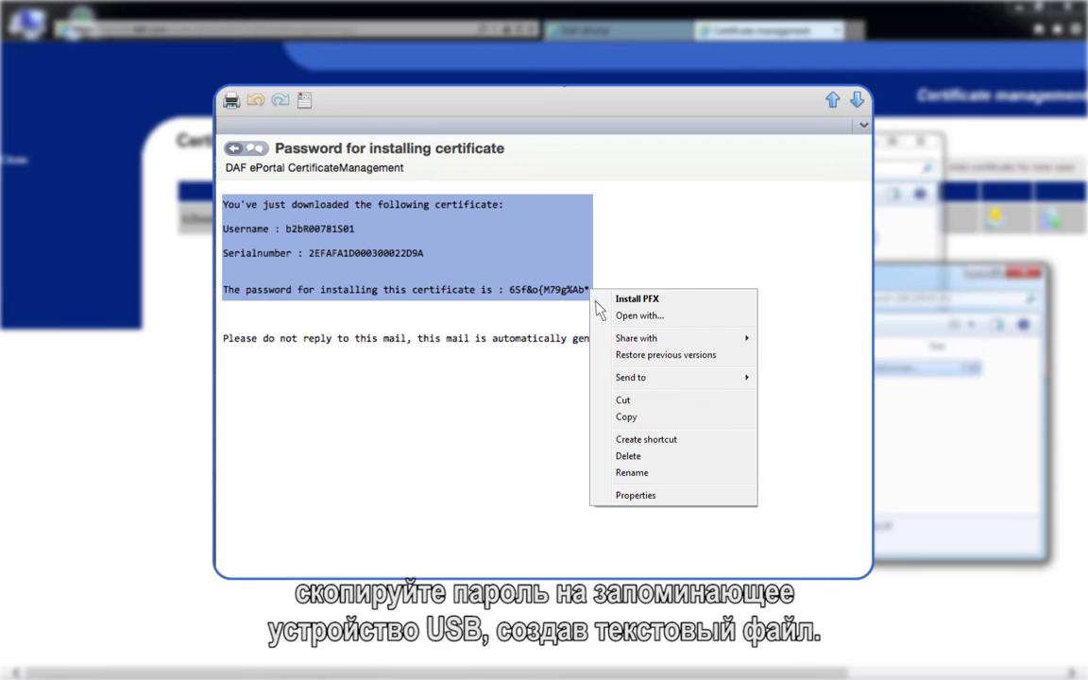
click(629, 418)
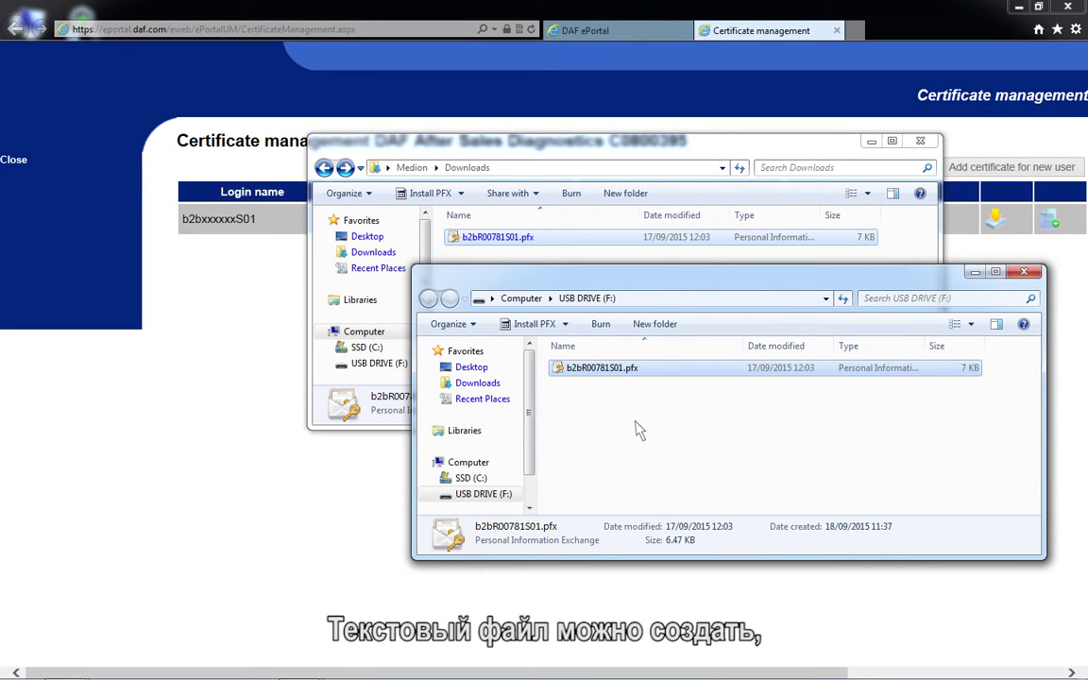
Save the pasted certificate details in a new New Text Document.txt on USB DRIVE (F:)
right_click(555, 377)
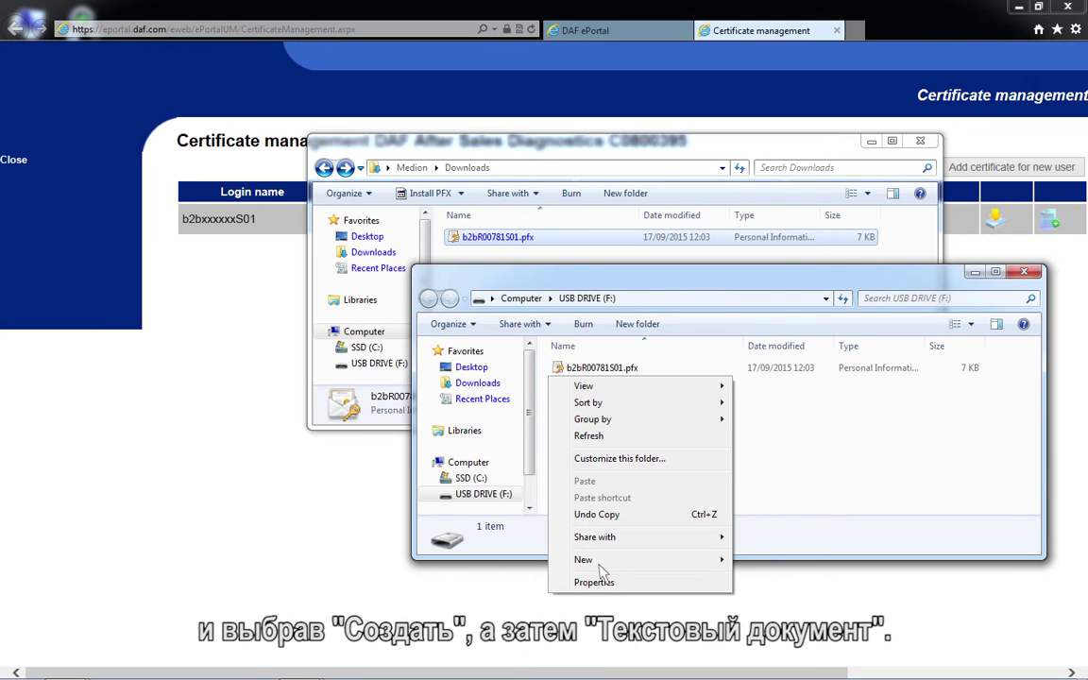
mouse_move(680, 561)
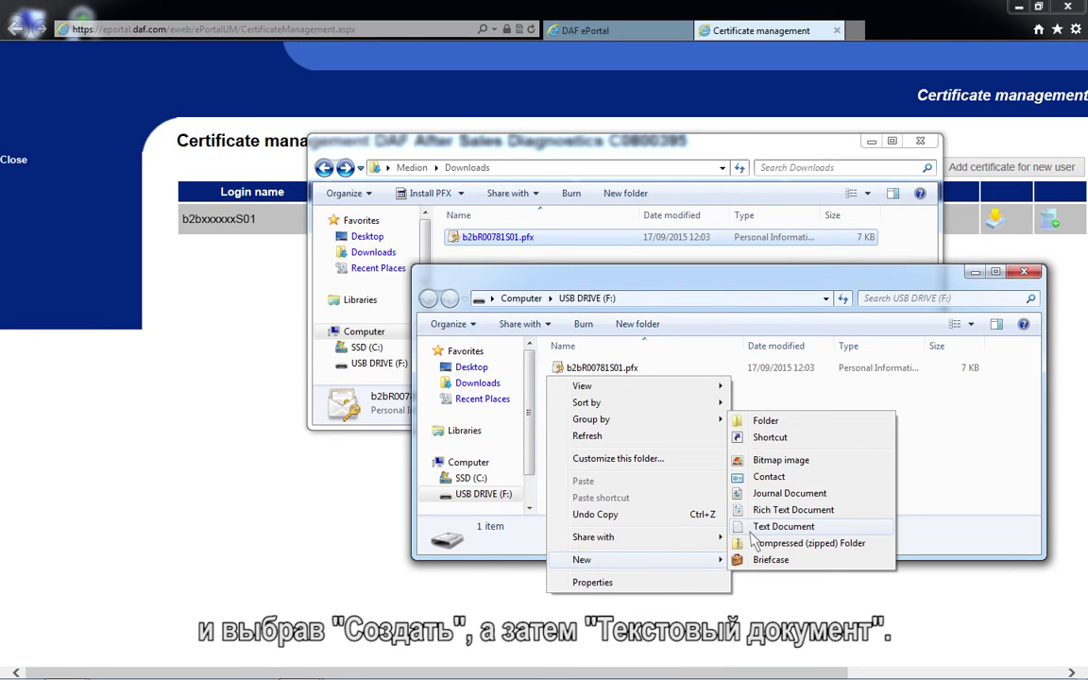
click(752, 534)
key(Return)
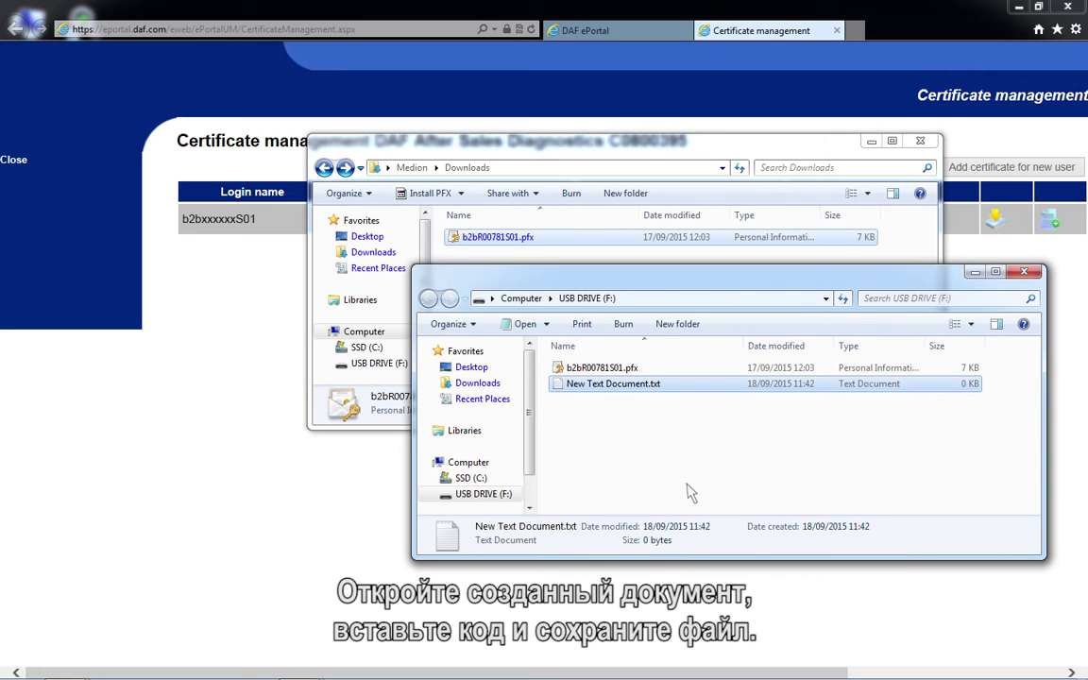
double_click(562, 395)
right_click(174, 194)
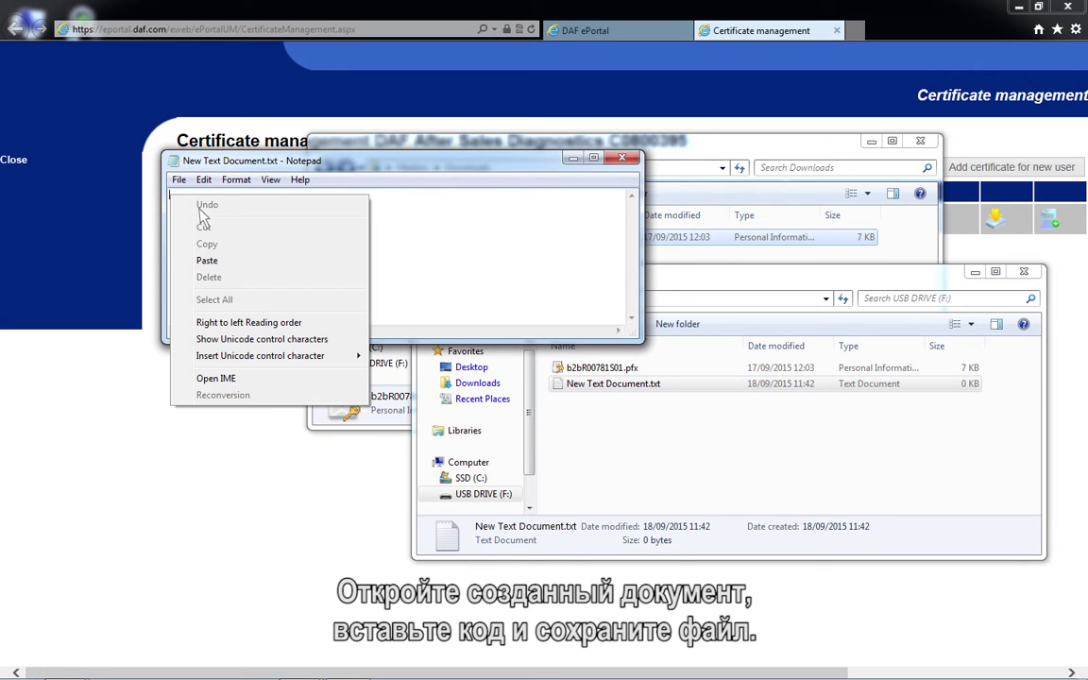
click(207, 262)
click(623, 158)
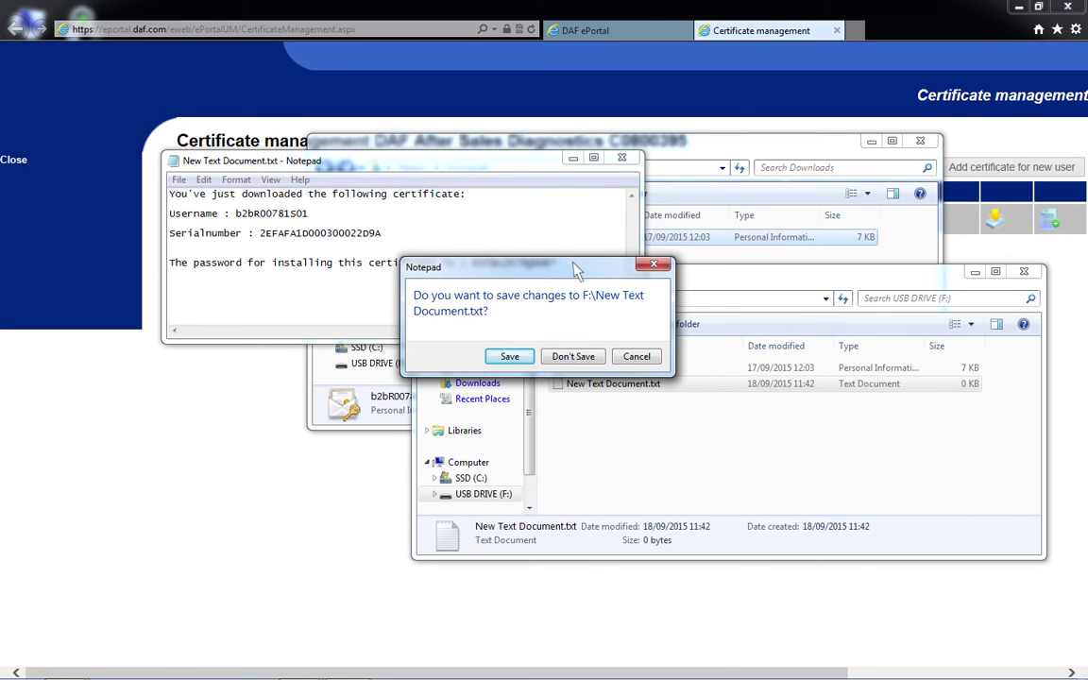
click(510, 357)
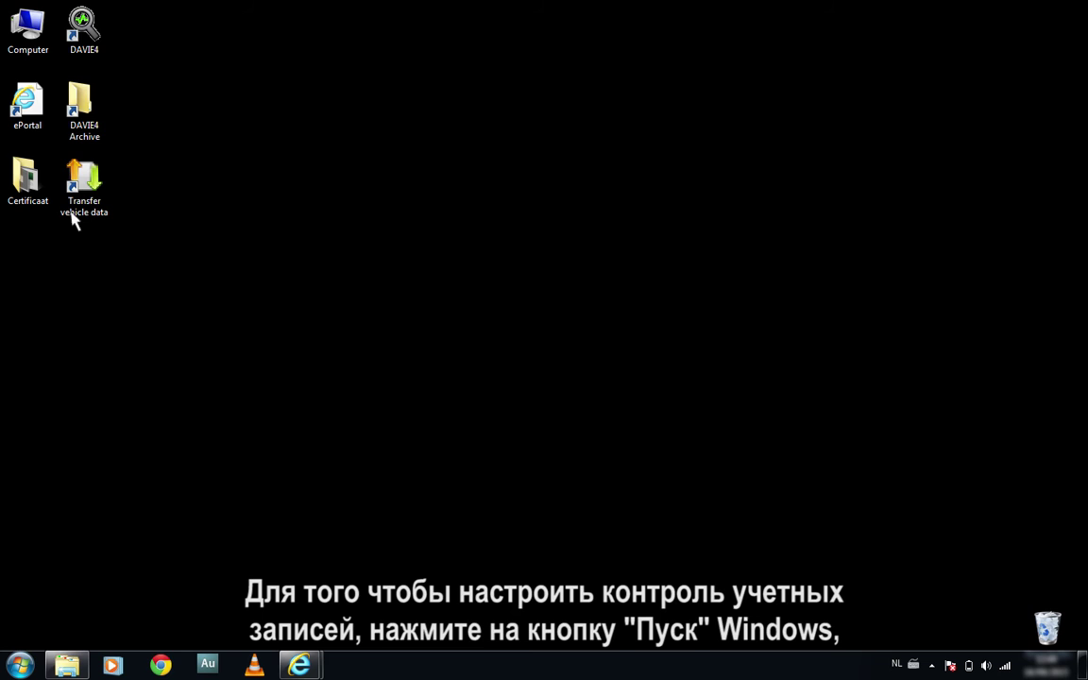
Find the UAC settings from Start and lower the slider to Never notify
click(21, 668)
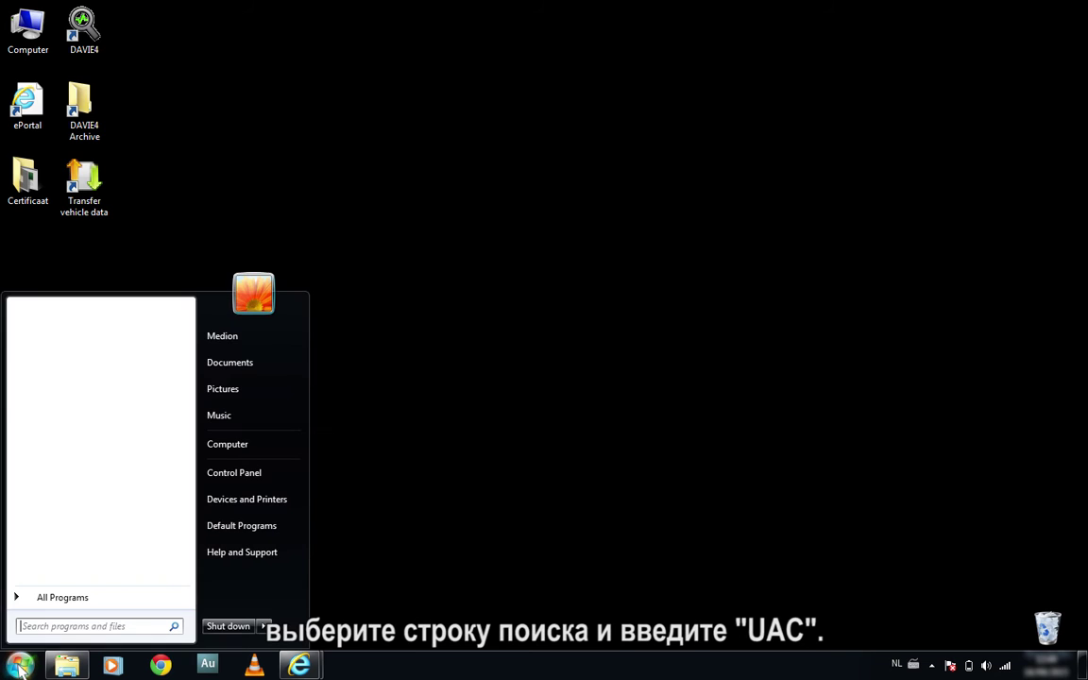
text(UACUAC)
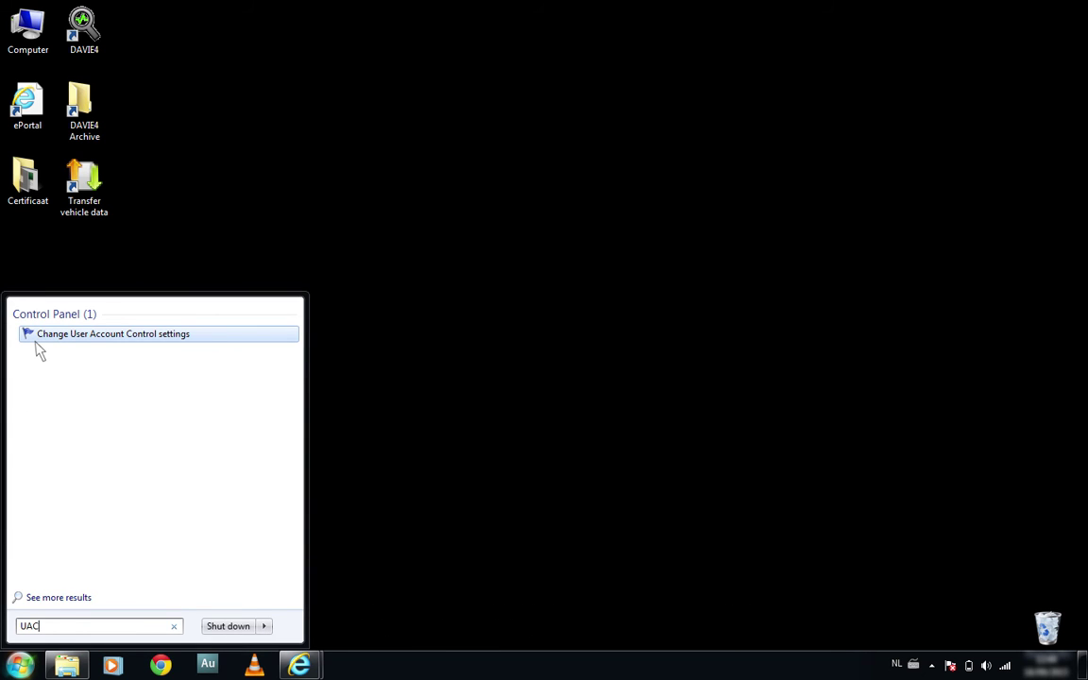
click(36, 340)
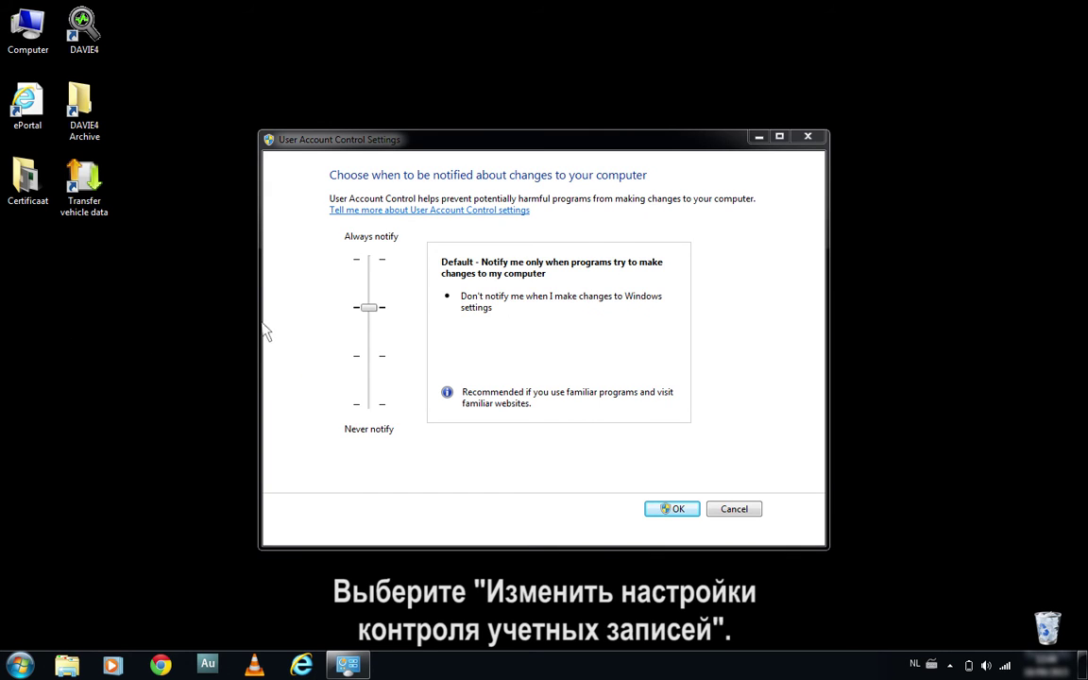
drag(369, 308, 379, 416)
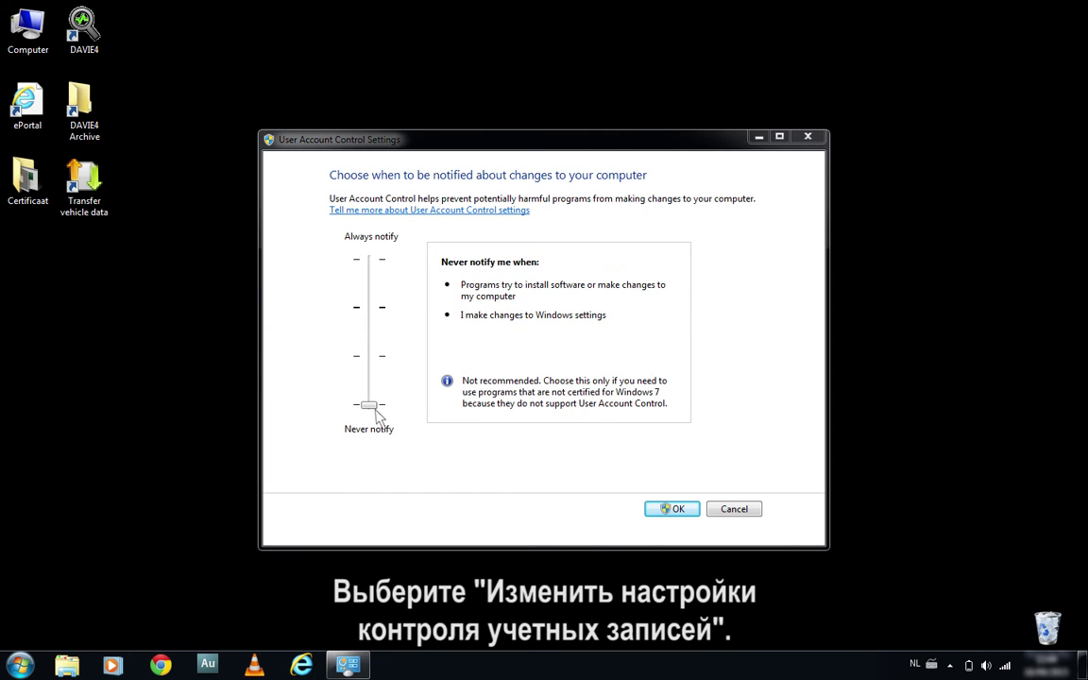
click(672, 510)
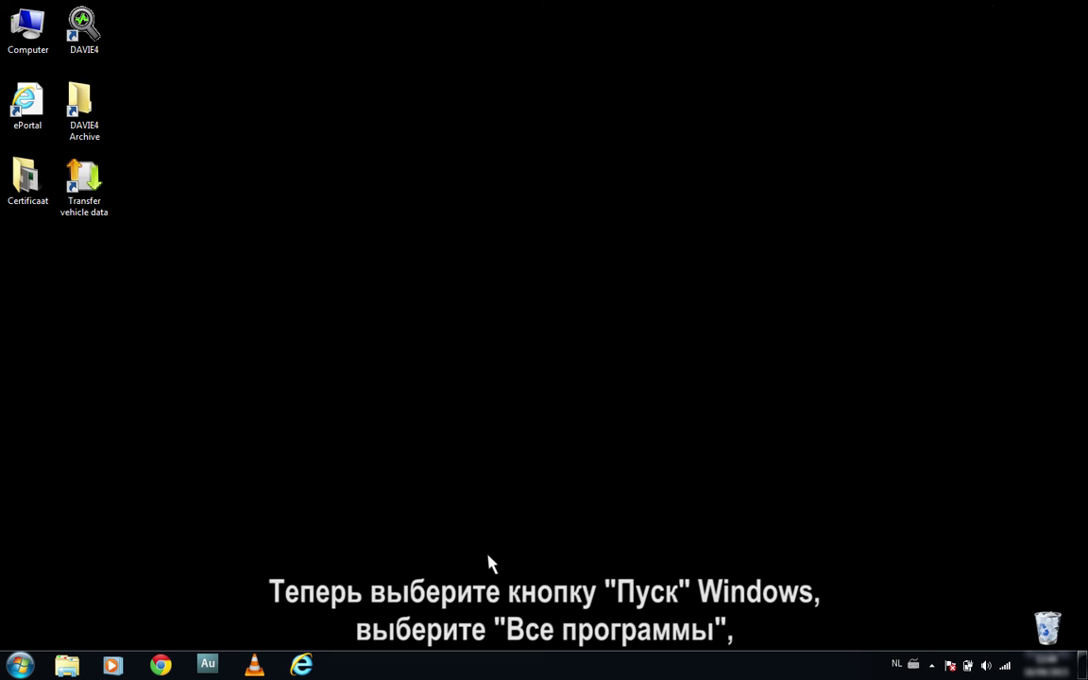
Expand the DAVIE4 folder under All Programs in the Start menu
click(21, 665)
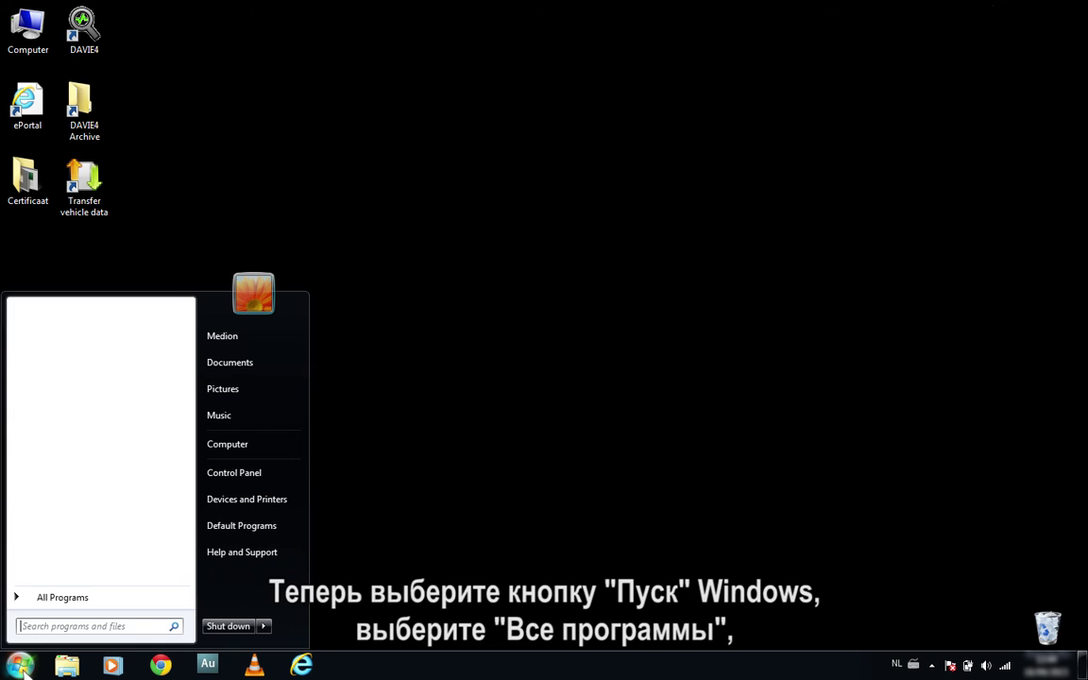
click(37, 598)
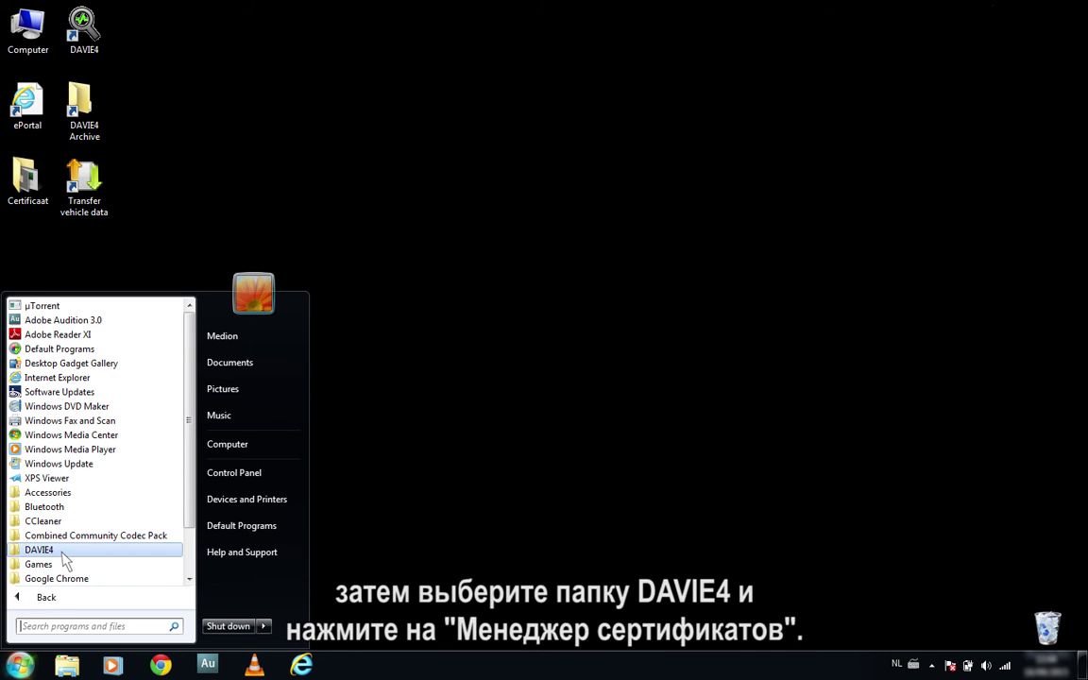
click(43, 550)
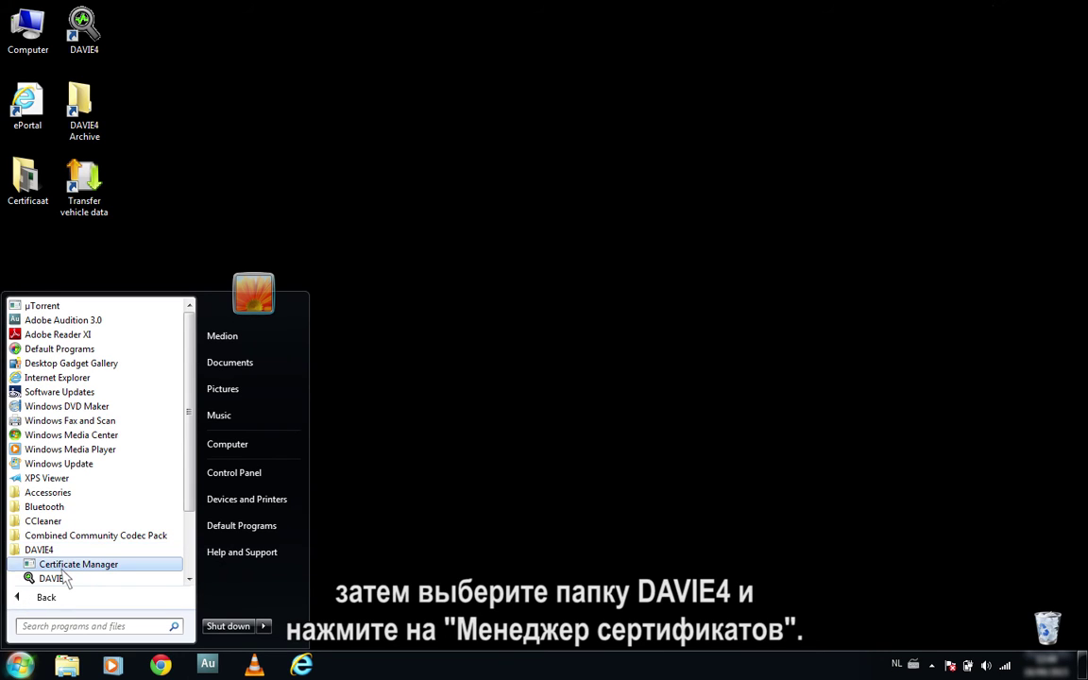
Launch Certificate Manager, agree to a new certificate, and choose b2bR00781S01.pfx from USB DRIVE (G:)
click(64, 569)
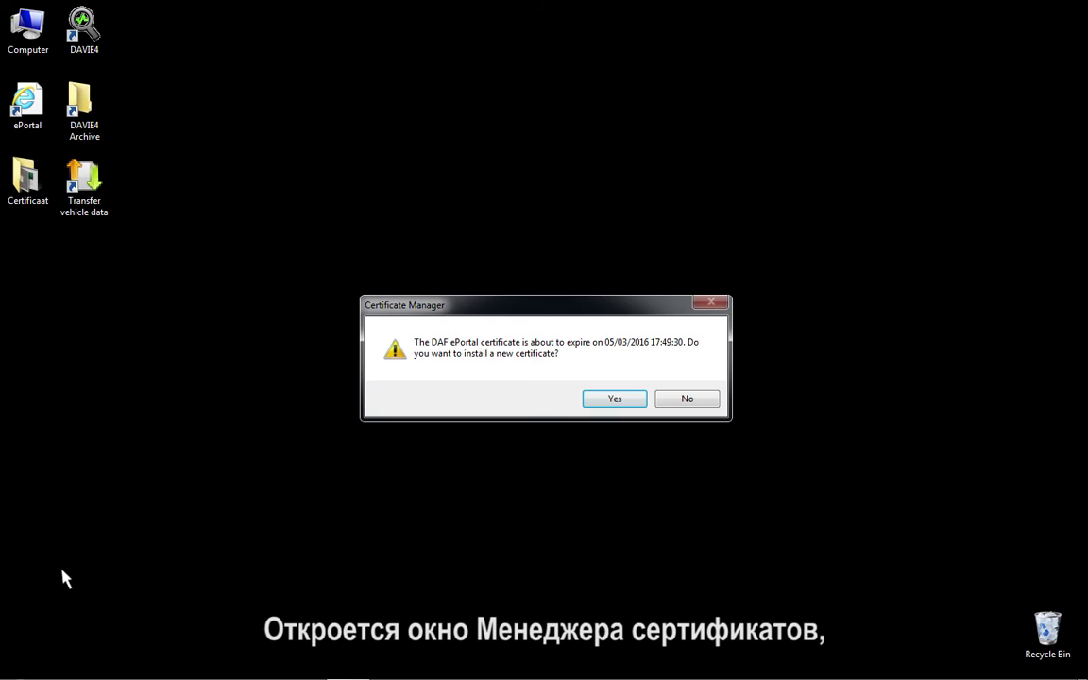
click(616, 400)
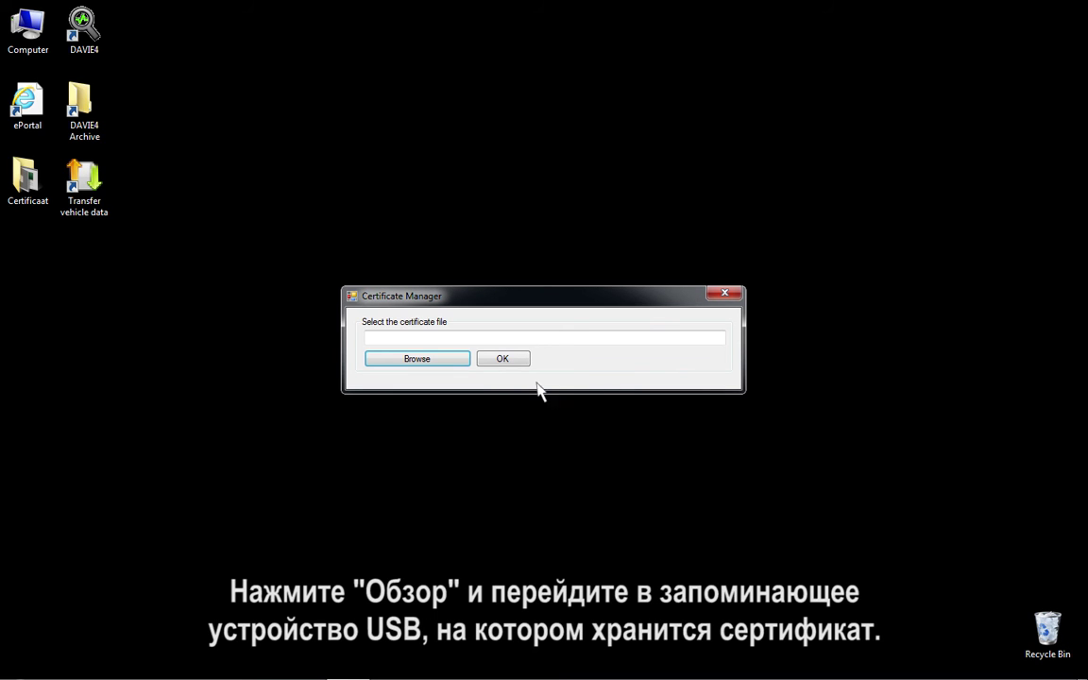
click(438, 366)
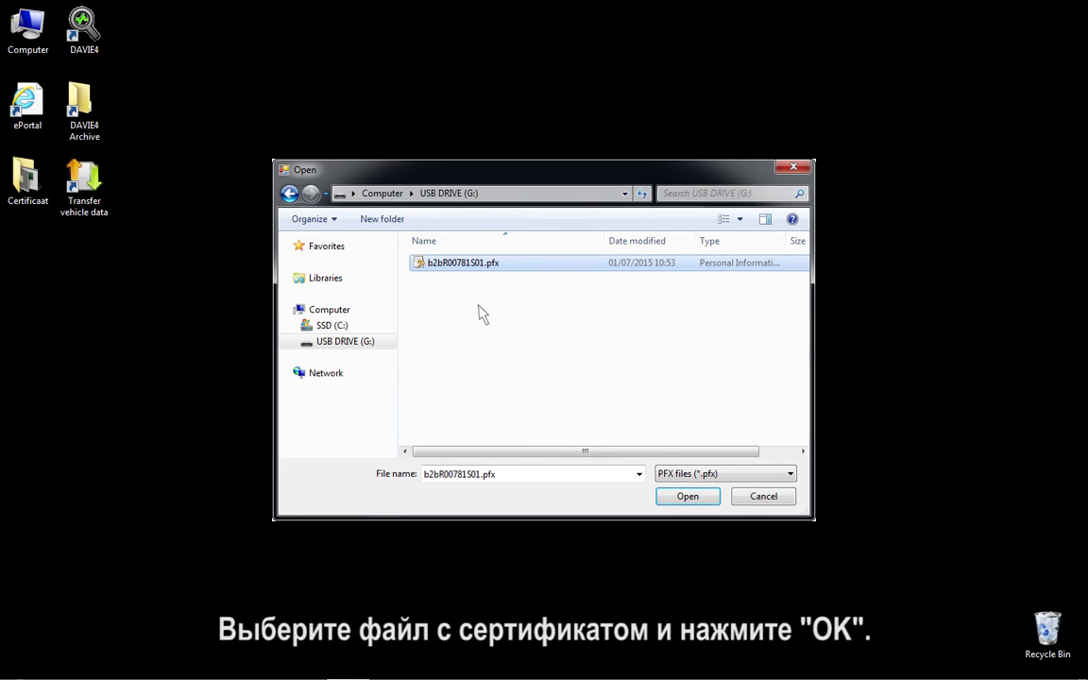
click(709, 500)
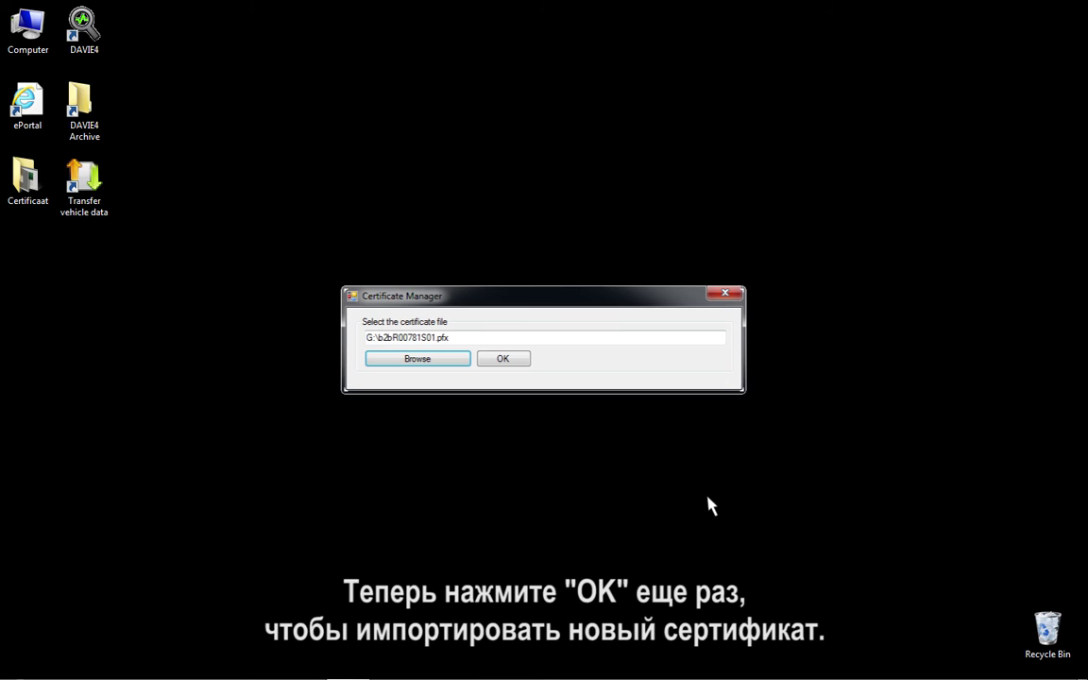
click(513, 363)
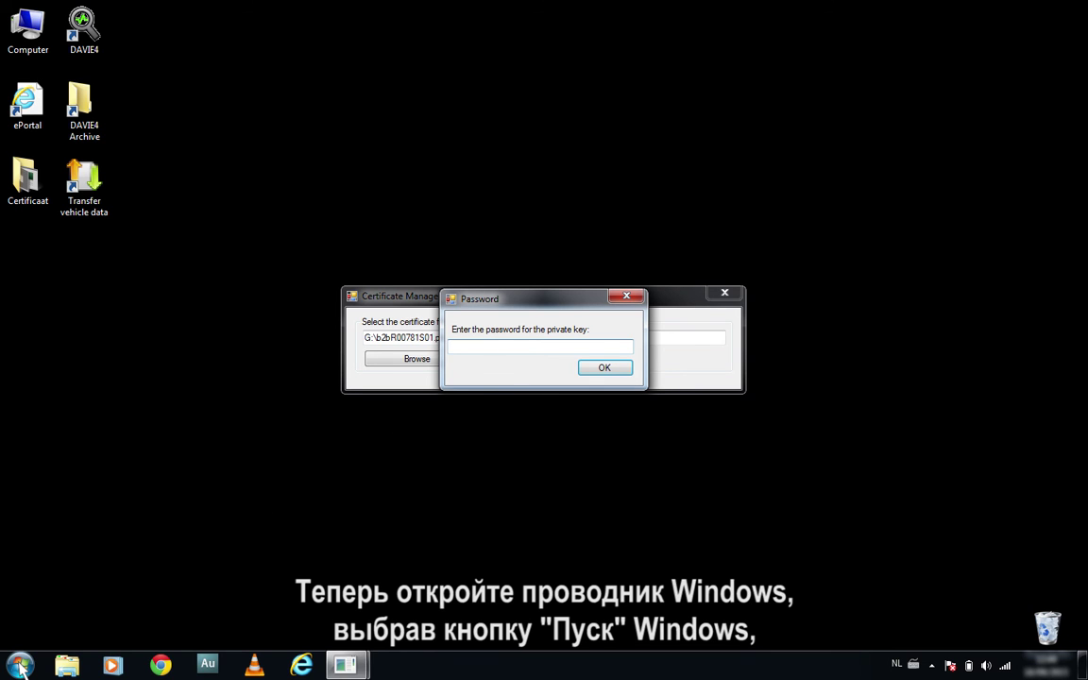
Copy the installation password from New Text Document.txt on the USB drive
click(19, 665)
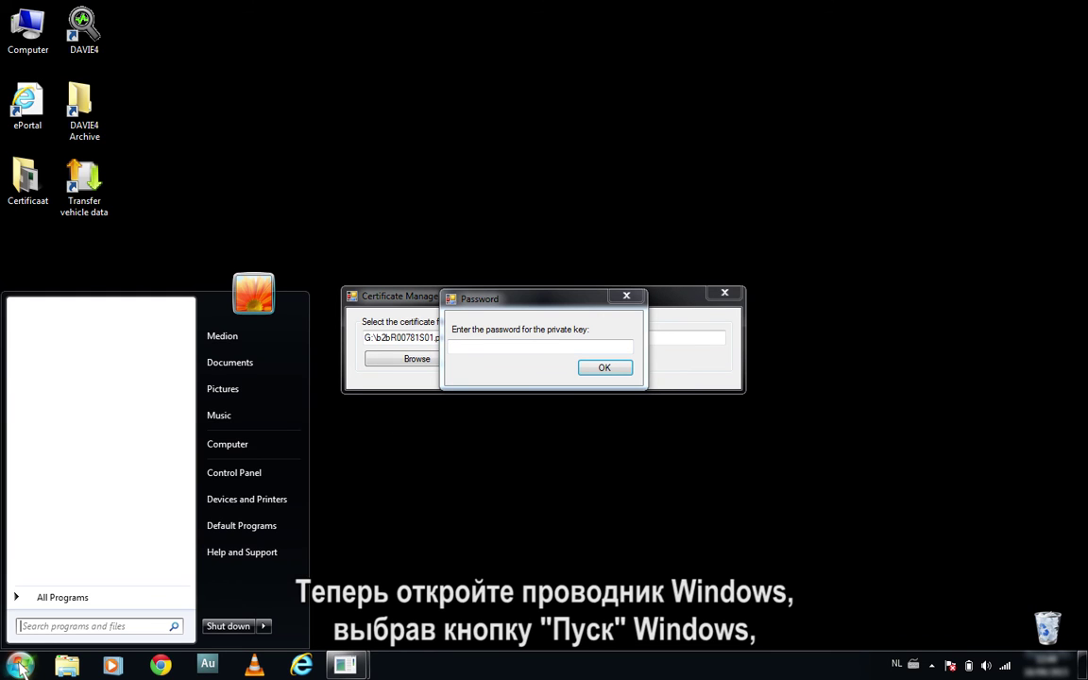
click(255, 448)
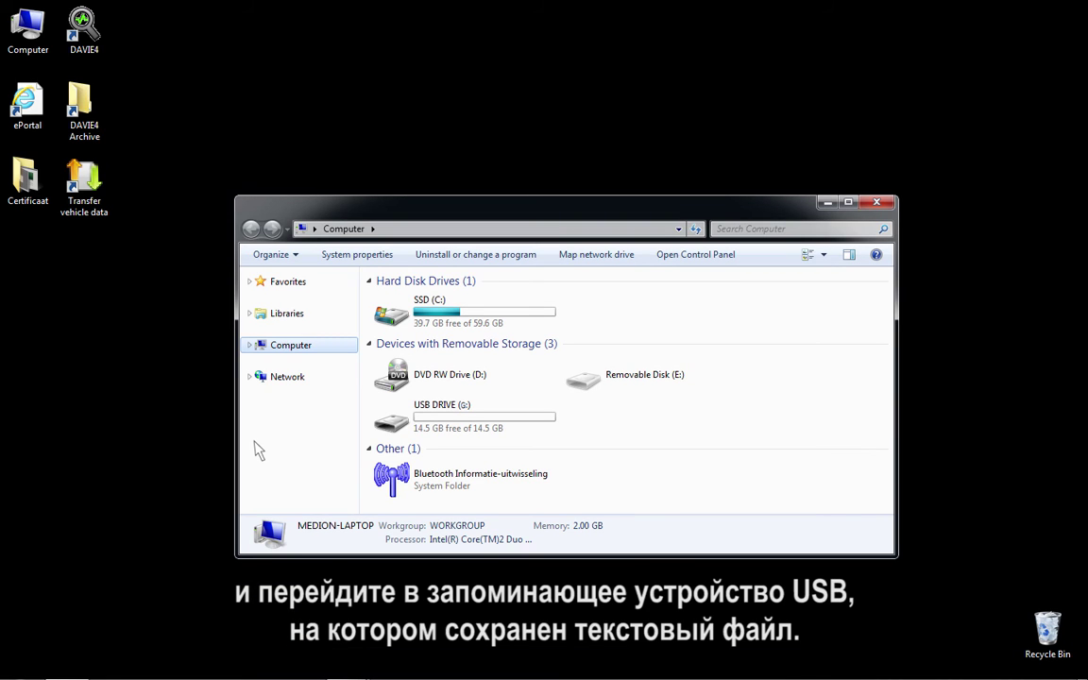
double_click(402, 423)
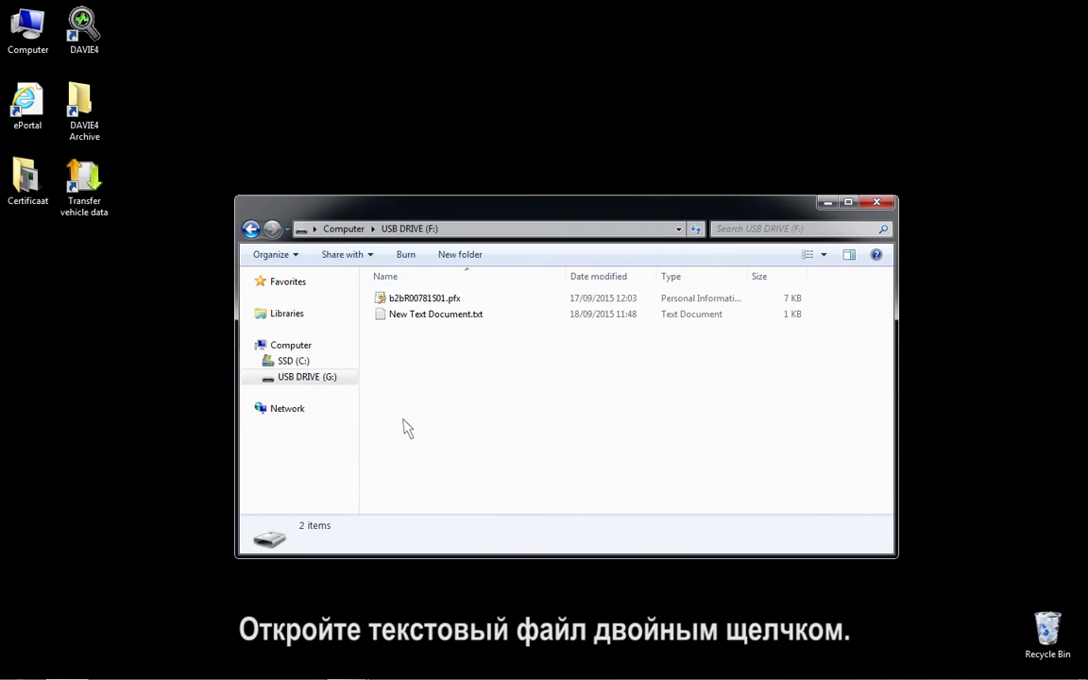
double_click(382, 318)
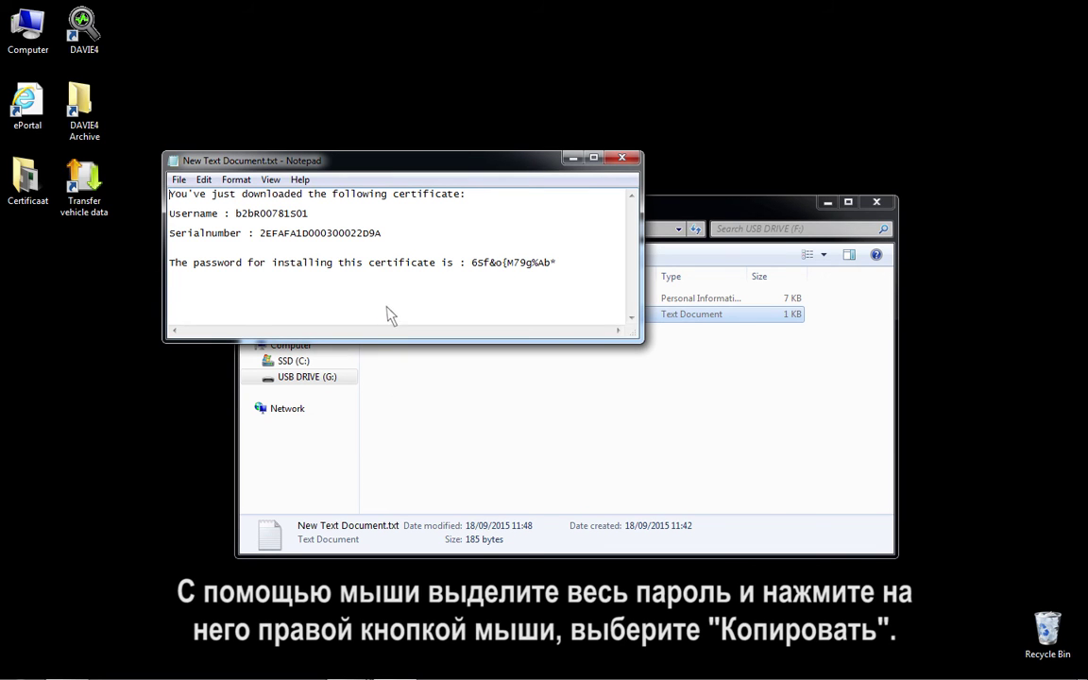
drag(469, 262, 560, 267)
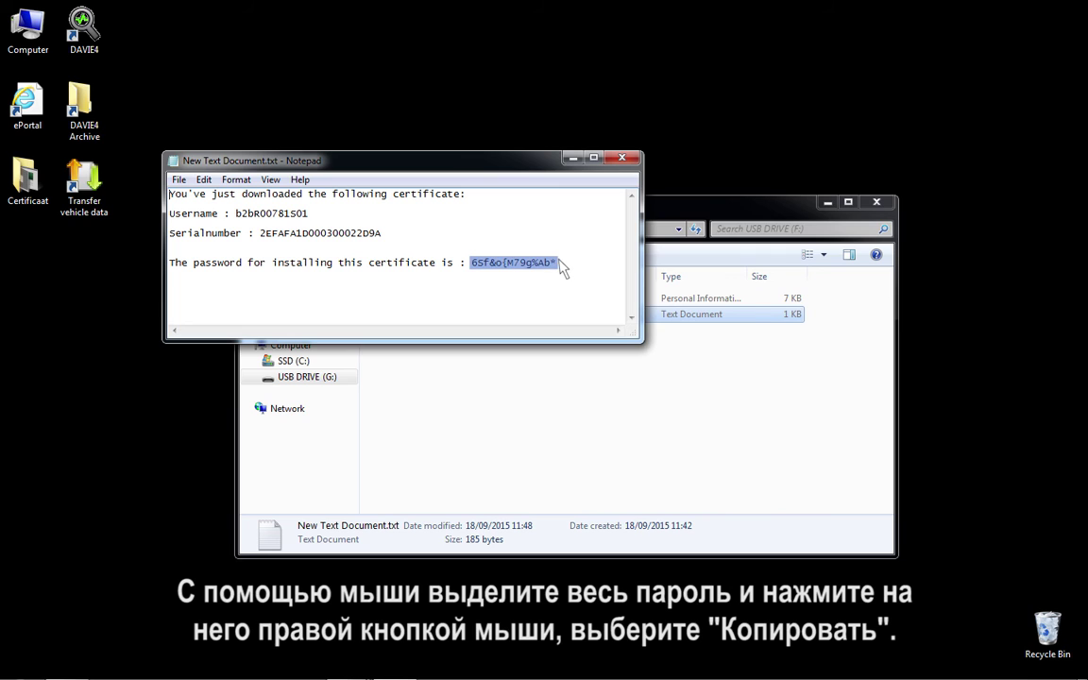
right_click(559, 267)
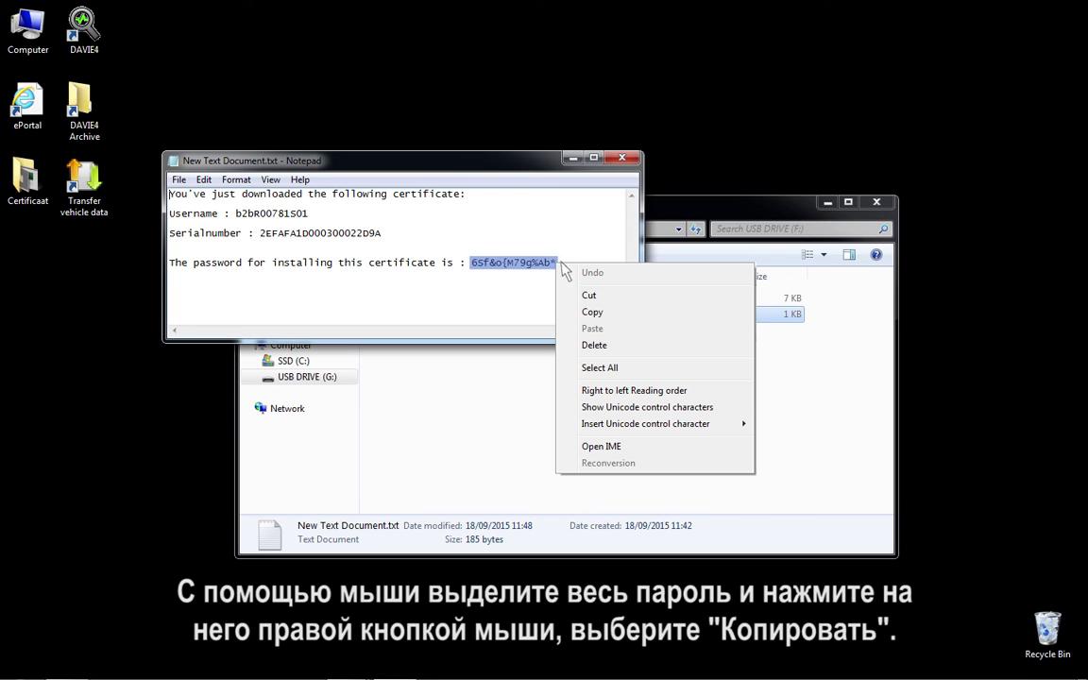
click(607, 313)
Paste the password into Certificate Manager, install the certificate, and dismiss the 'Valid DAF ePortal certificate installed' message
click(621, 158)
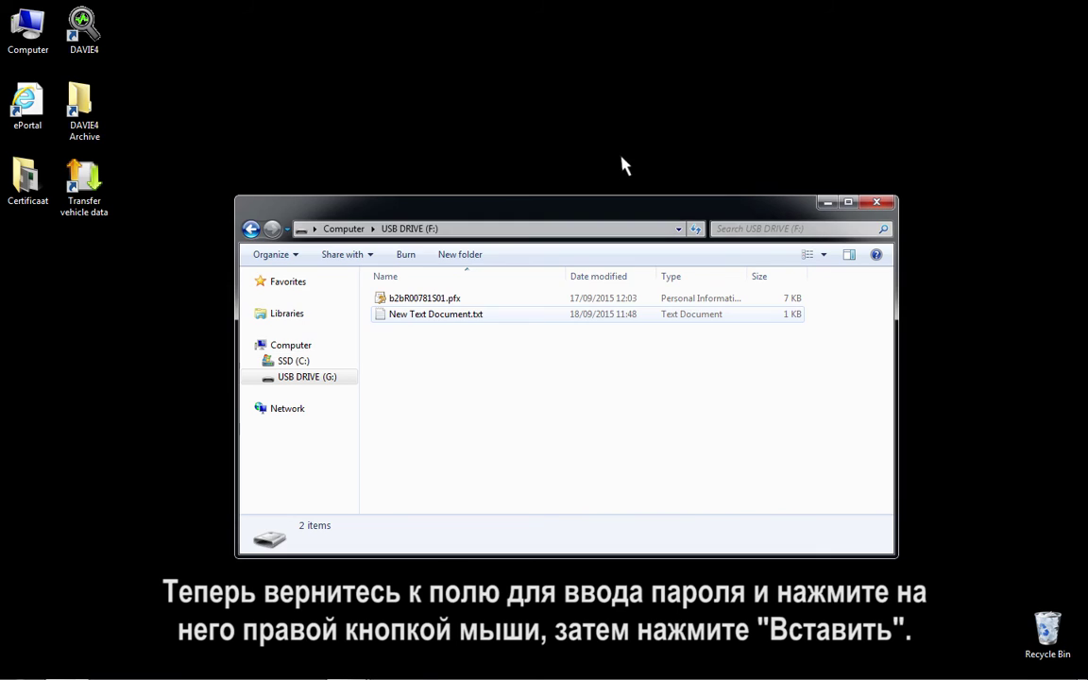
click(877, 202)
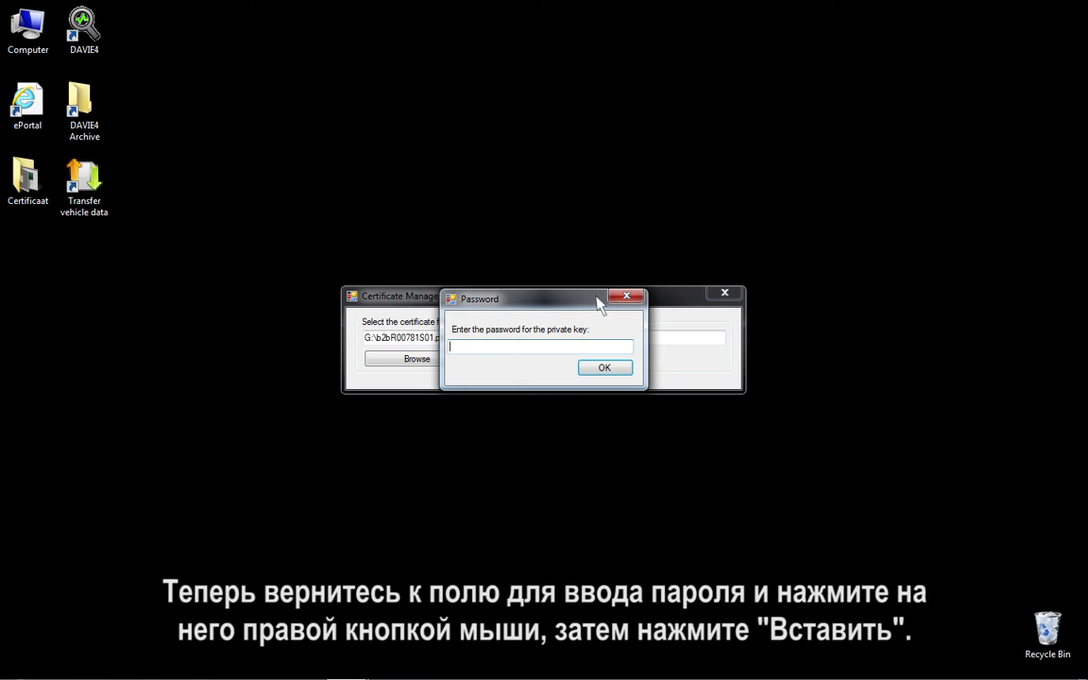
right_click(471, 346)
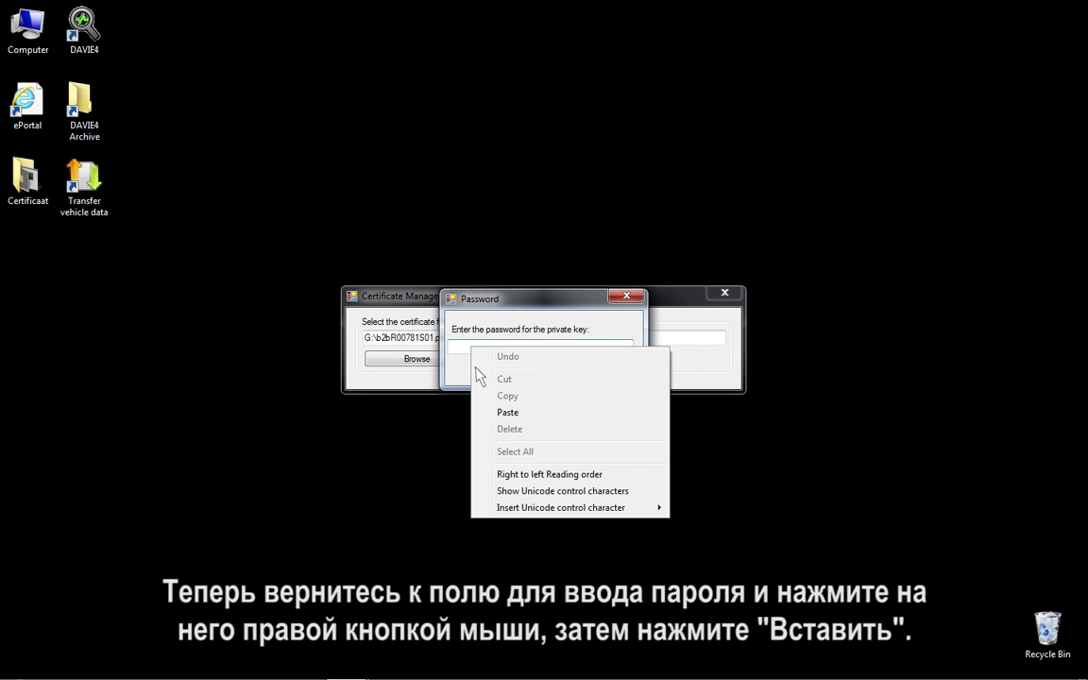
click(519, 412)
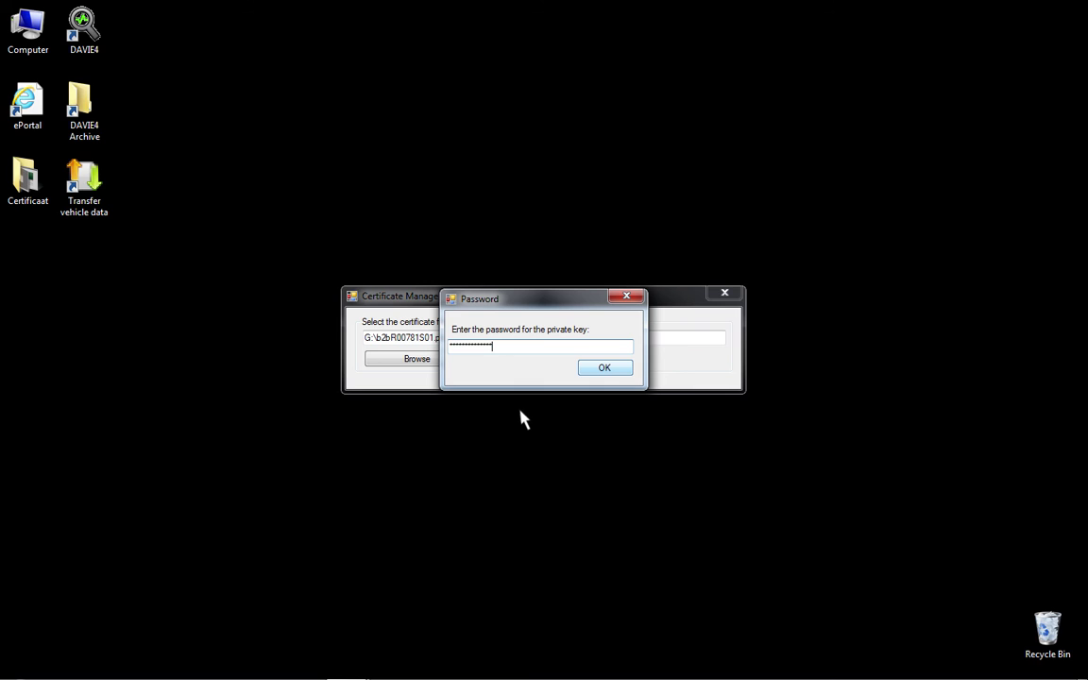
click(604, 370)
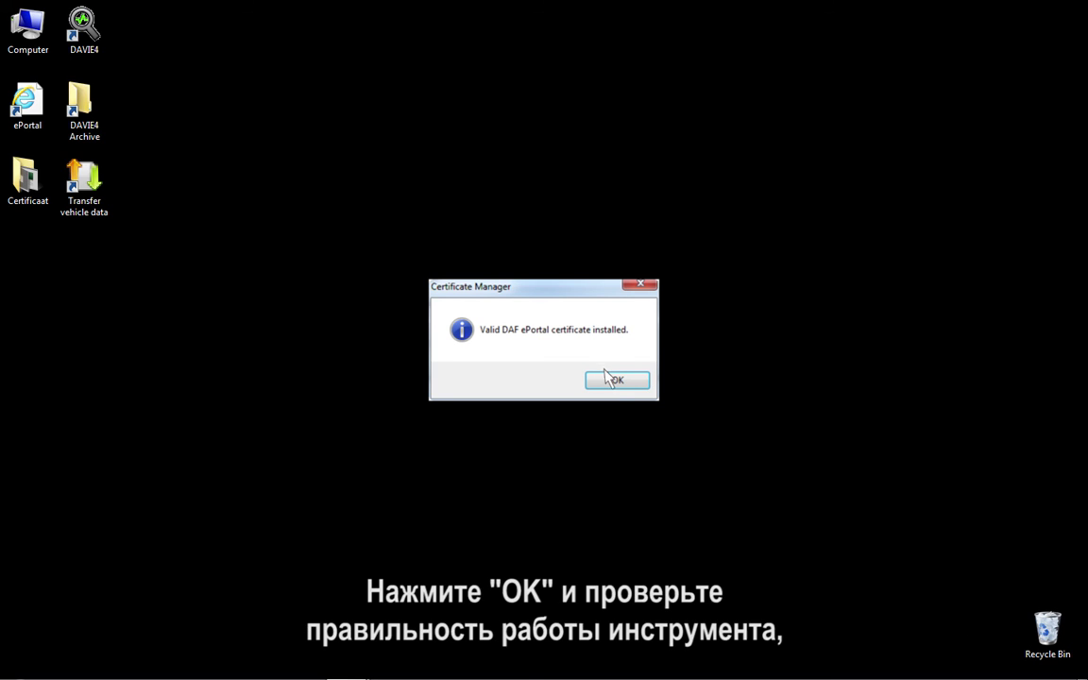
click(618, 381)
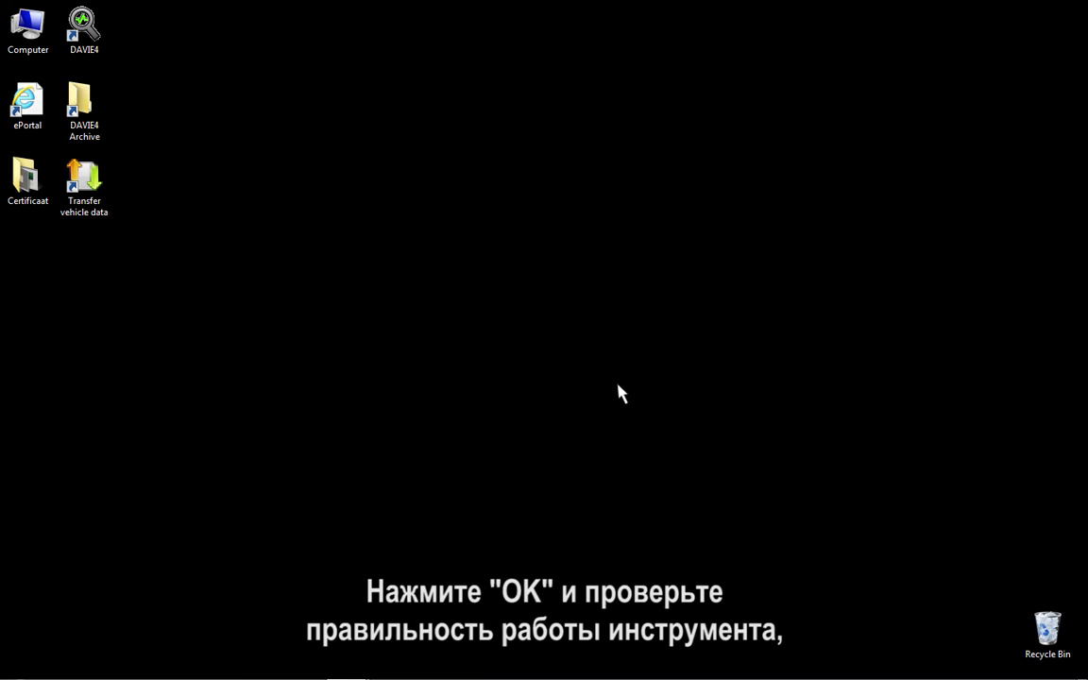
Launch DAVIE4 and log in with the user name and password to reach the Identify vehicle screen
double_click(82, 23)
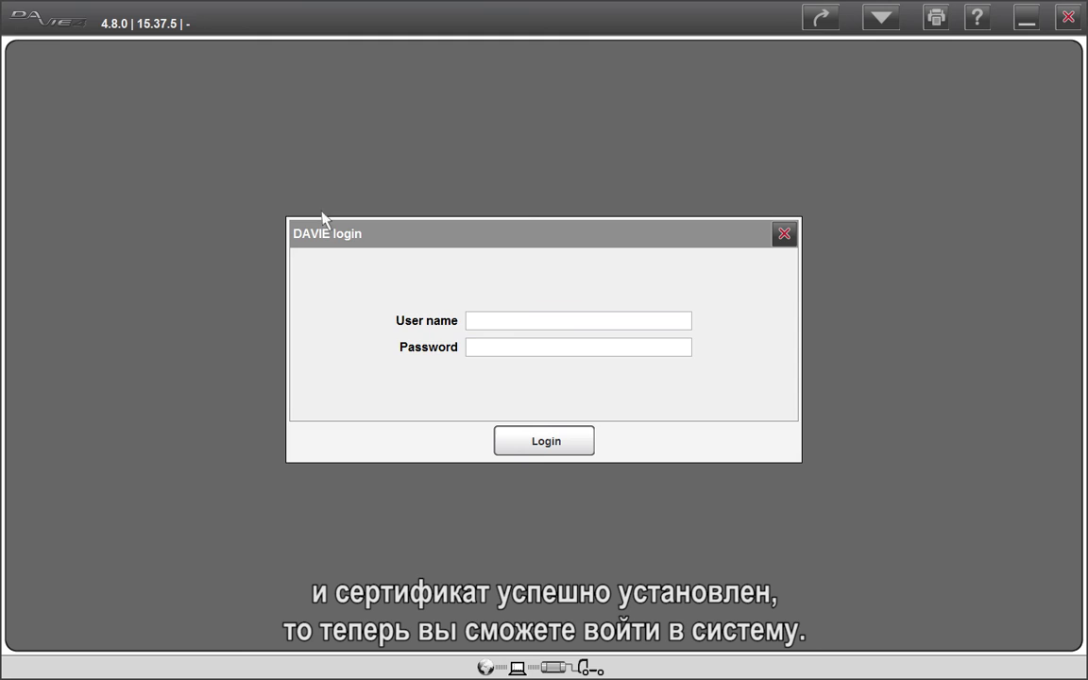
text(davie4user)
click(473, 348)
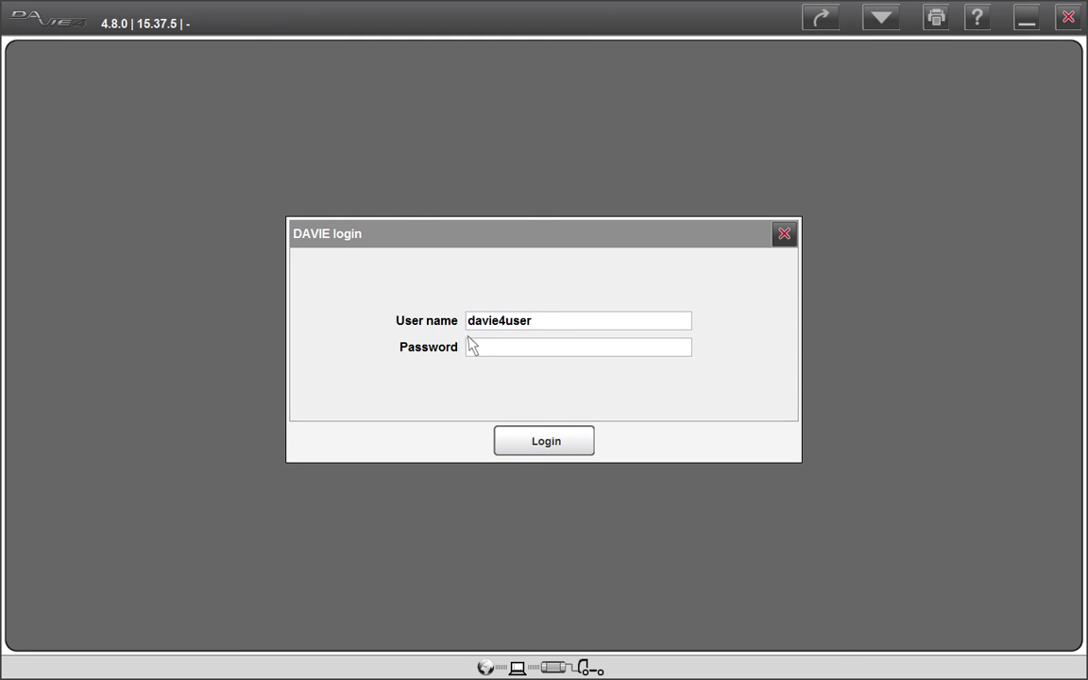
text(••••••)
click(568, 440)
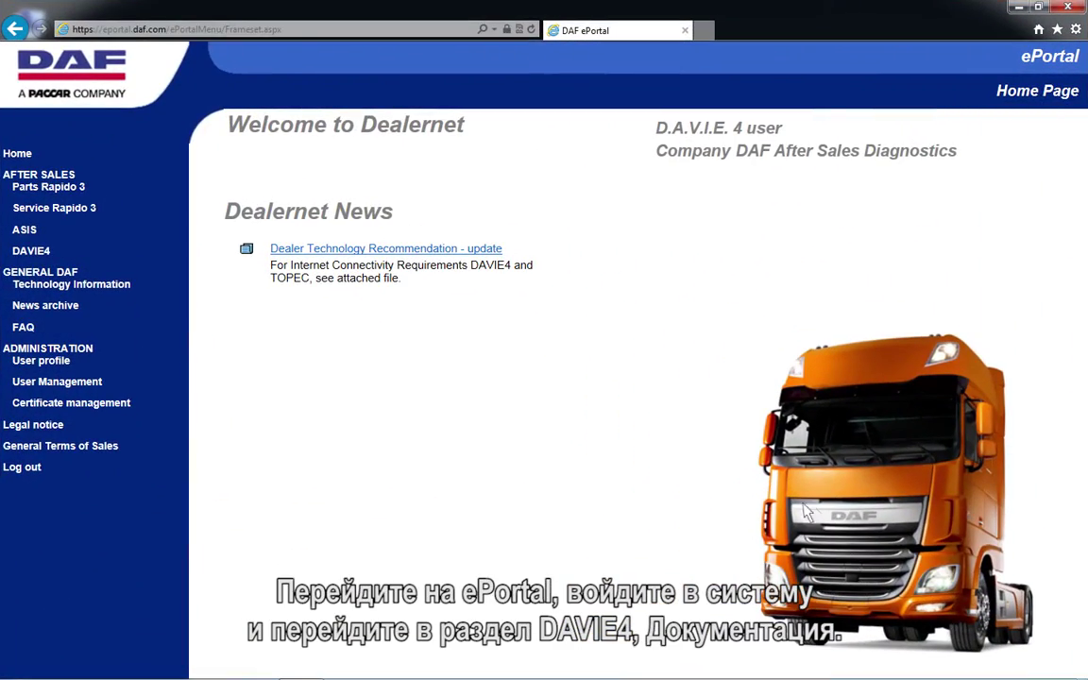
Go to the ePortal DAVIE4 download page and show its Documentation list
click(31, 251)
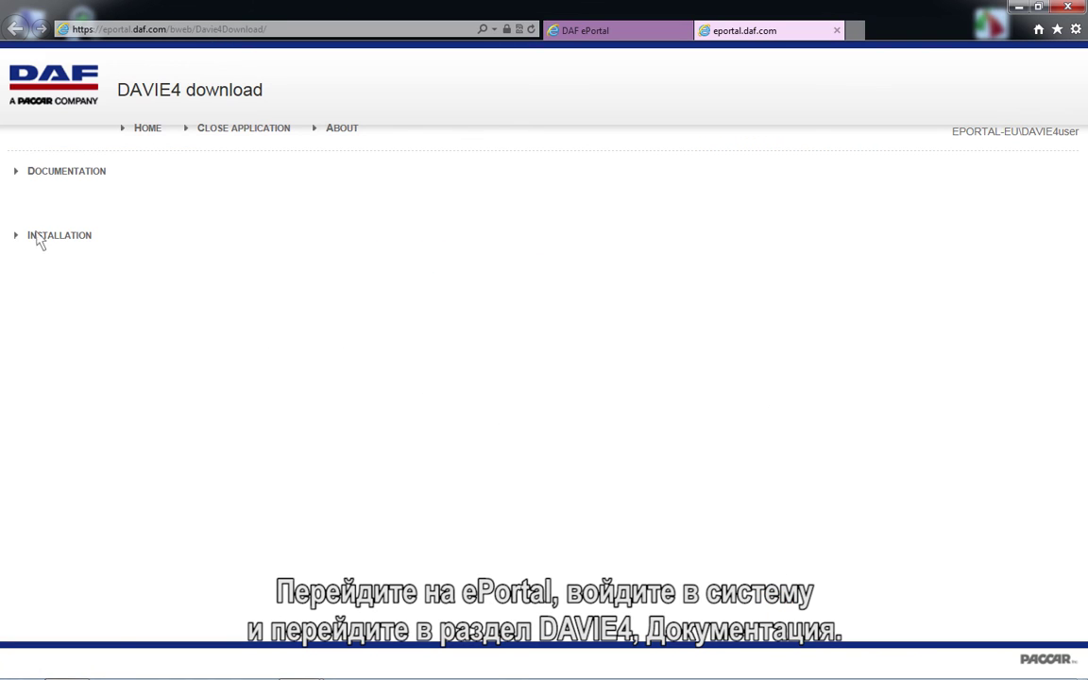
click(38, 174)
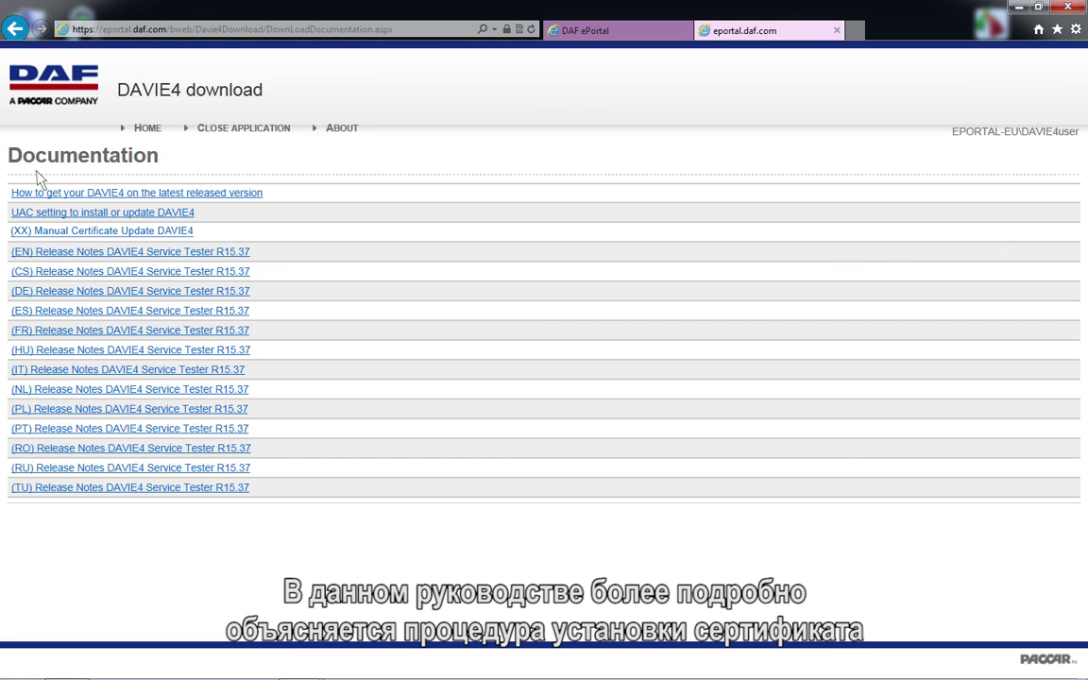